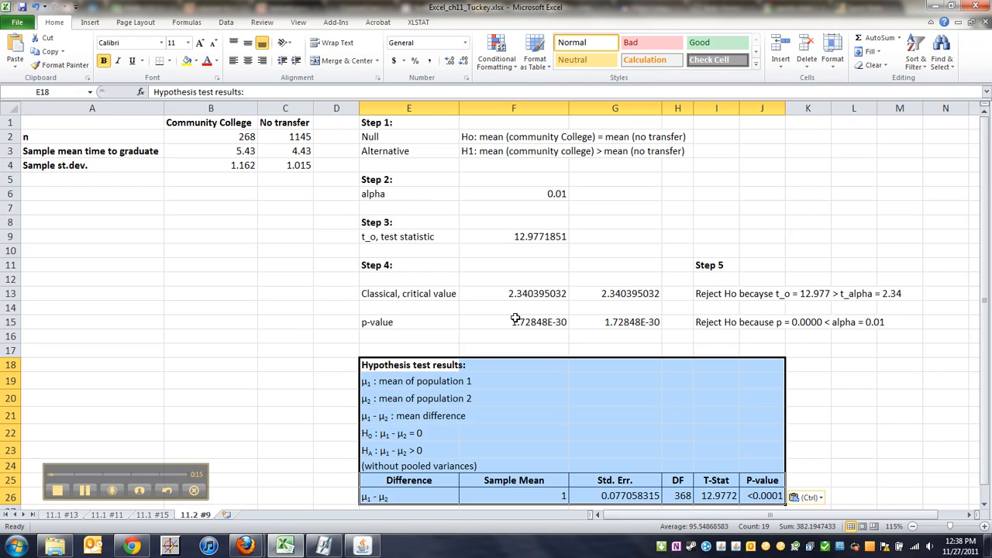
Step: Add a bold "Step 6" heading in cell E28, below the hypothesis test results table
{"action": "left_click", "coordinate": [482, 374]}
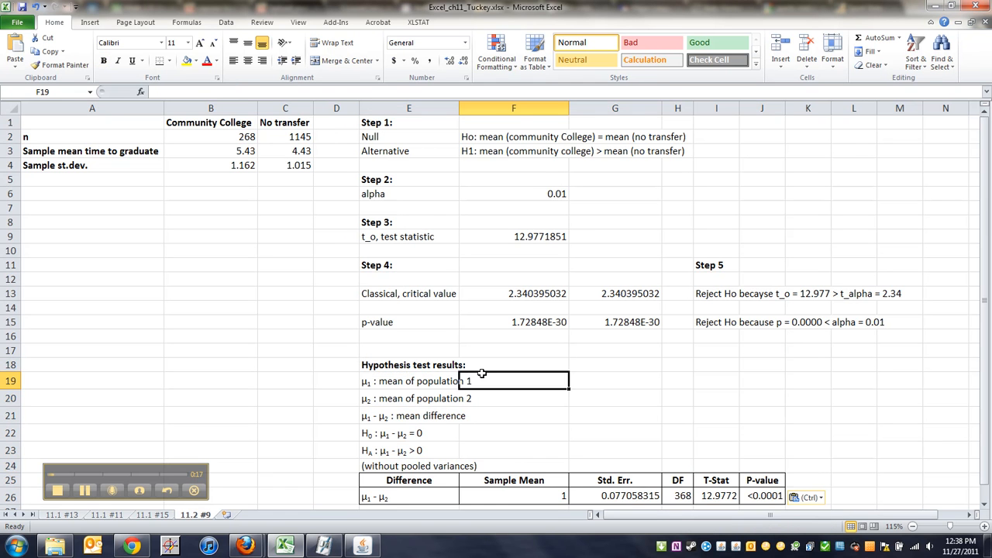
{"action": "scroll", "coordinate": [482, 374], "scroll_direction": "down", "scroll_amount": 5}
{"action": "left_click", "coordinate": [394, 340]}
{"action": "type", "text": "Step"}
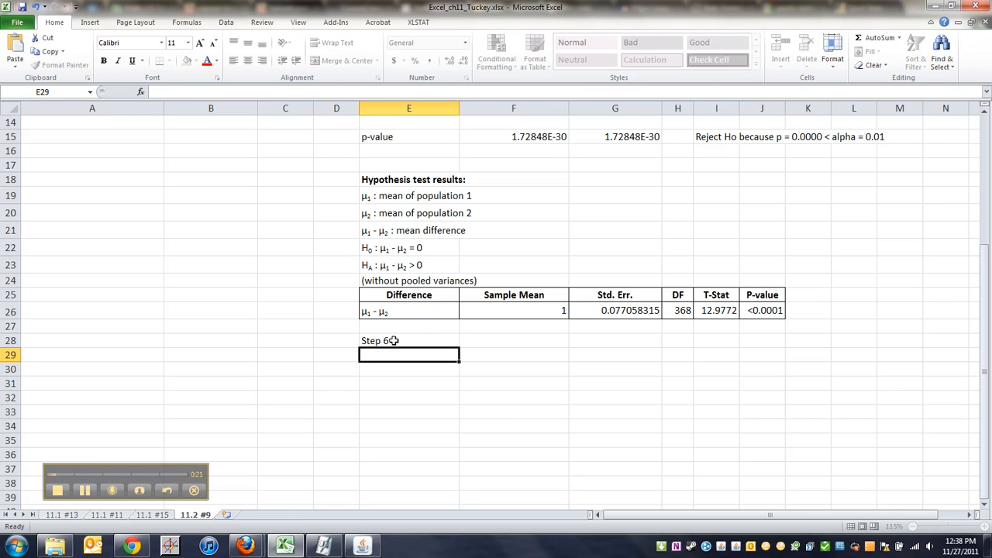
{"action": "type", "text": " 6"}
{"action": "key", "text": "Return"}
{"action": "left_click", "coordinate": [394, 340]}
{"action": "key", "text": "ctrl+b"}
{"action": "key", "text": "Return"}
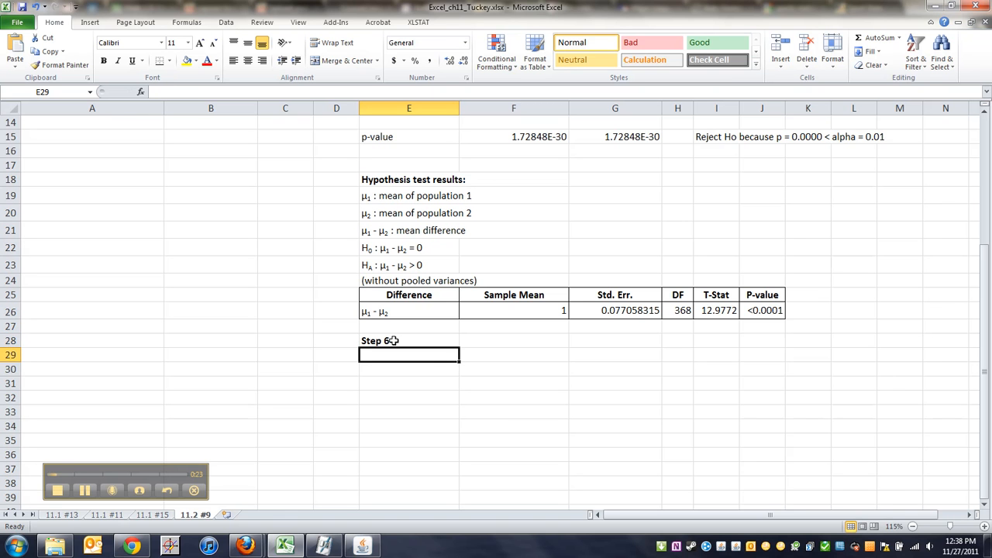
Step: Enter the conclusion in E29: "There is sufficient evidence to support the claim that community college students take longer to finish a bachelor's degree"
{"action": "type", "text": "There is sufficient g"}
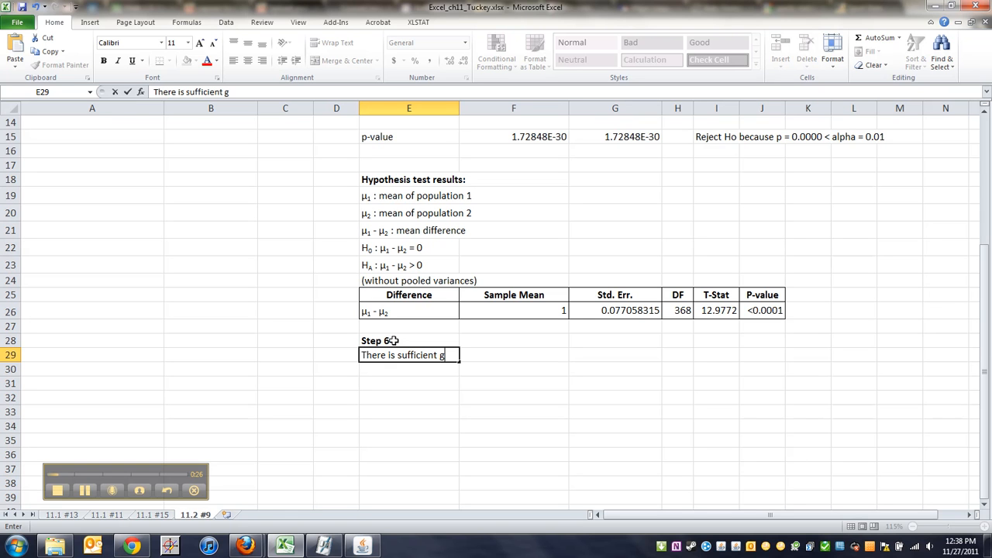
{"action": "key", "text": "BackSpace"}
{"action": "type", "text": "evidence to support the clia"}
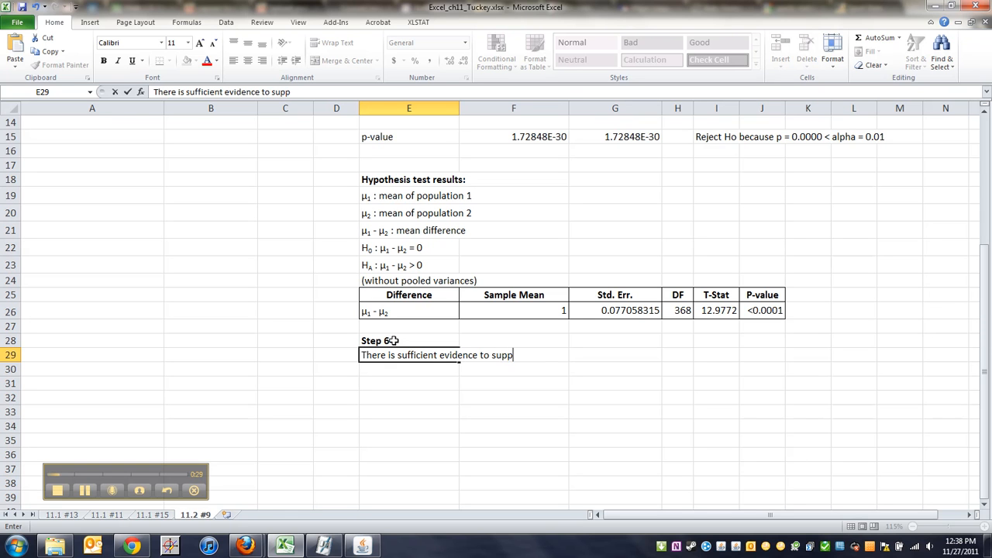
{"action": "key", "text": "BackSpace"}
{"action": "key", "text": "BackSpace"}
{"action": "type", "text": "aim that comm"}
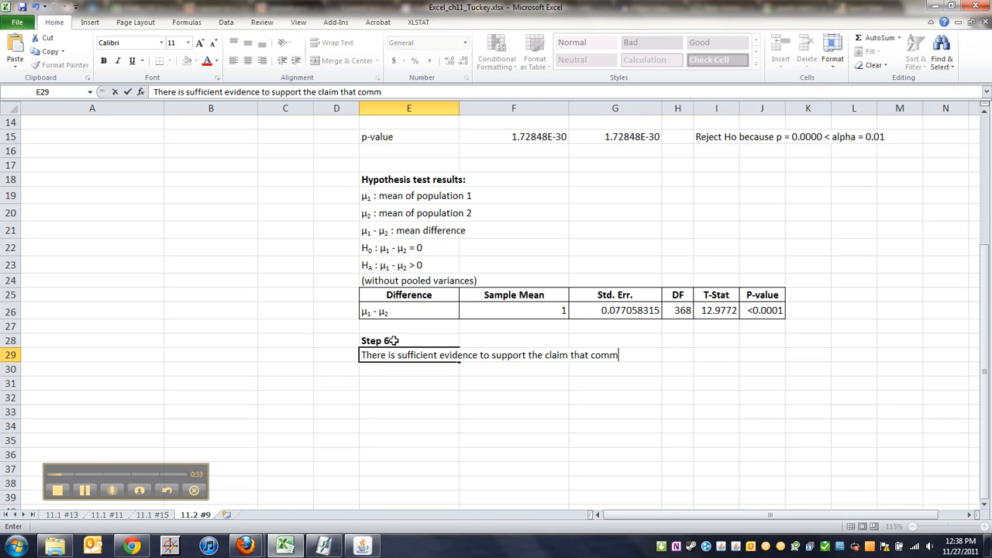
{"action": "type", "text": "unity college students take longer to finish a bache"}
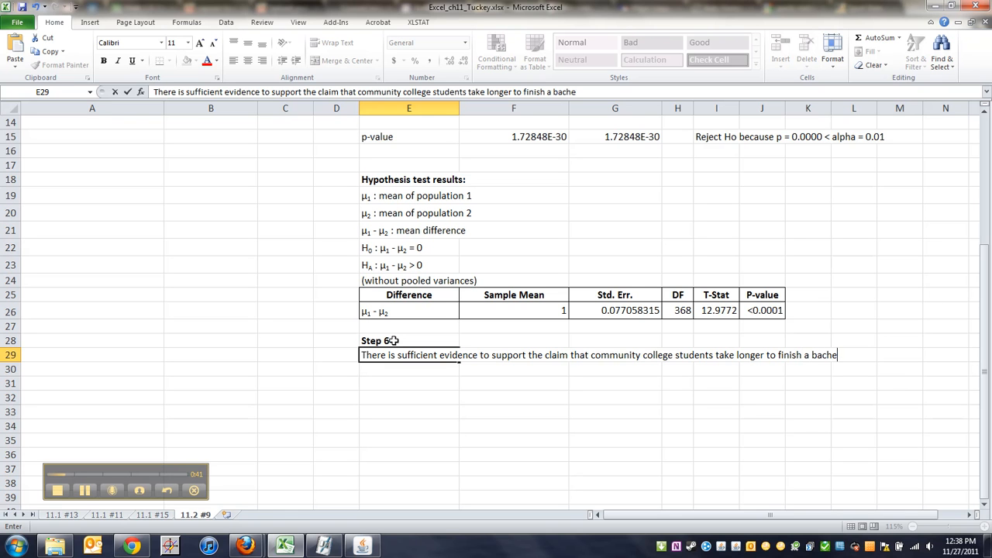
{"action": "type", "text": "lor's degree"}
{"action": "key", "text": "Return"}
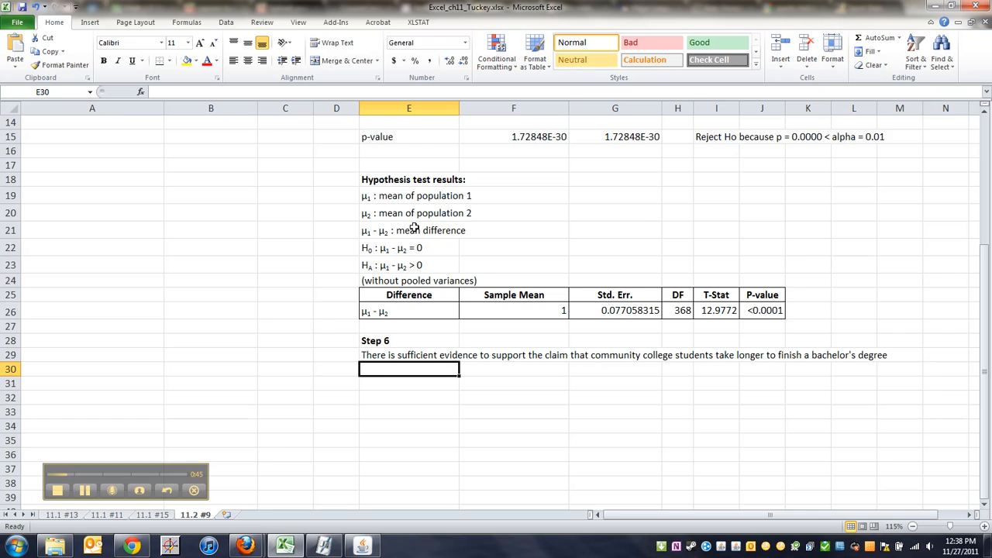
Step: Switch to the textbook in Firefox, read part (b) of the community college exercise, and return to the Excel worksheet
{"action": "scroll", "coordinate": [411, 160], "scroll_direction": "up", "scroll_amount": 3}
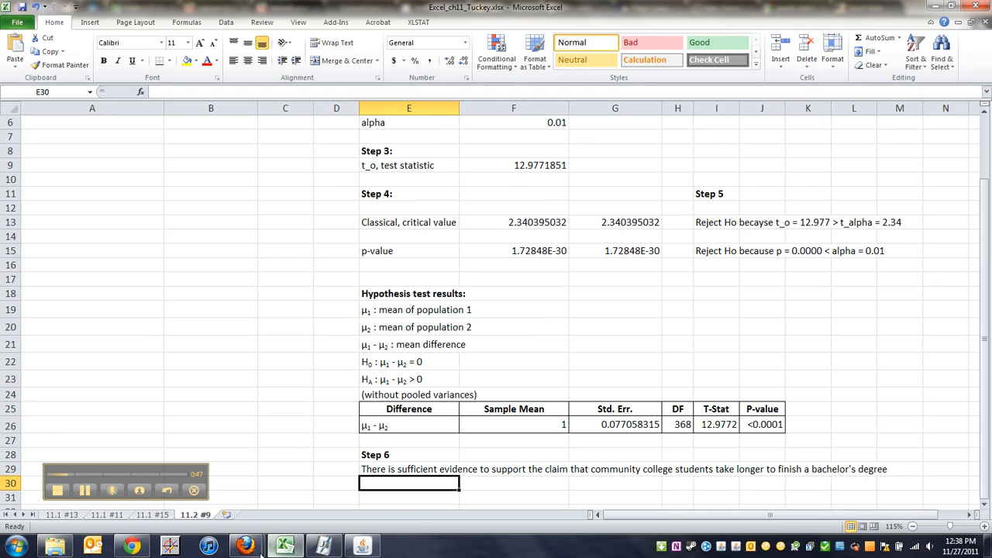
{"action": "mouse_move", "coordinate": [247, 548]}
{"action": "left_click", "coordinate": [314, 477]}
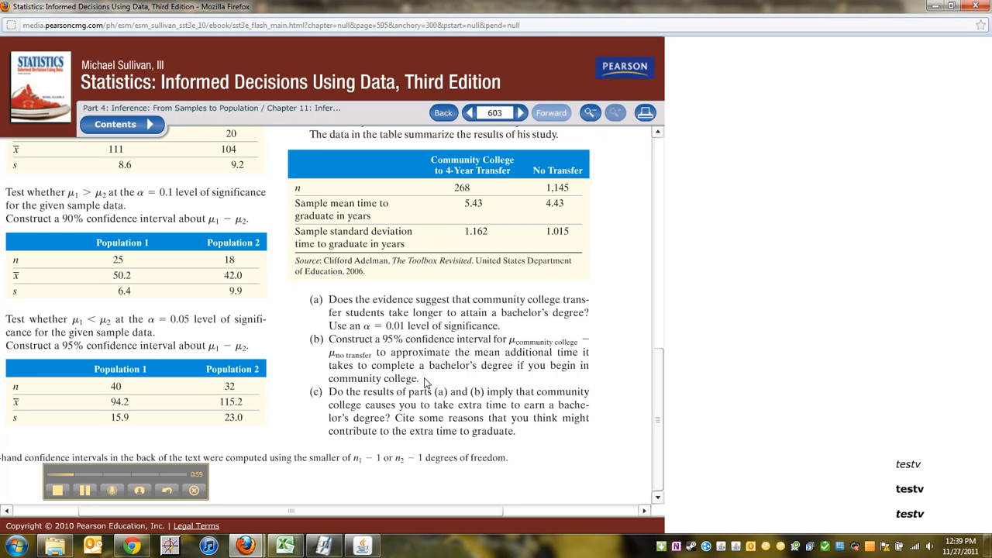
{"action": "left_click", "coordinate": [297, 548]}
{"action": "scroll", "coordinate": [353, 334], "scroll_direction": "up", "scroll_amount": 2}
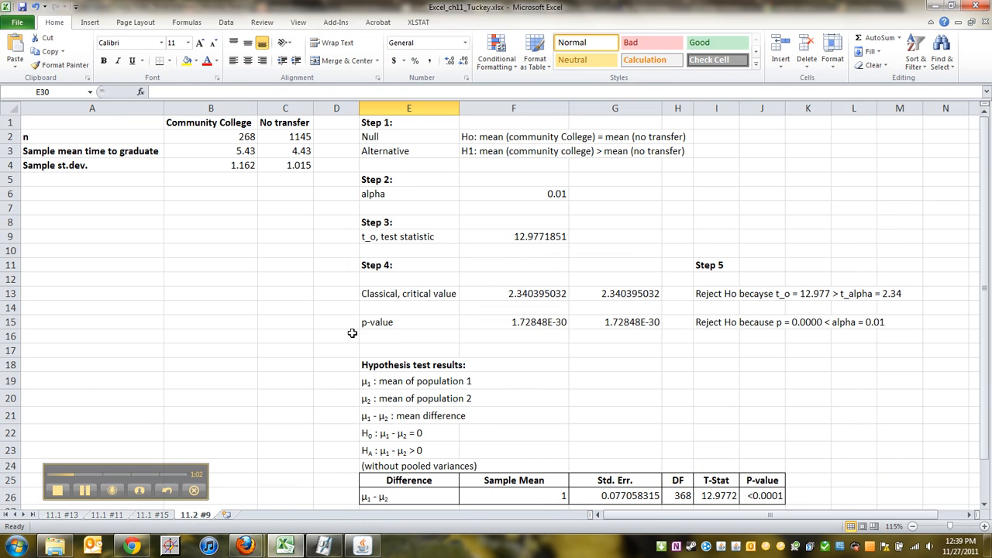
Step: Label the hypothesis test section with a bold "a)" in cell D1
{"action": "left_click", "coordinate": [122, 205]}
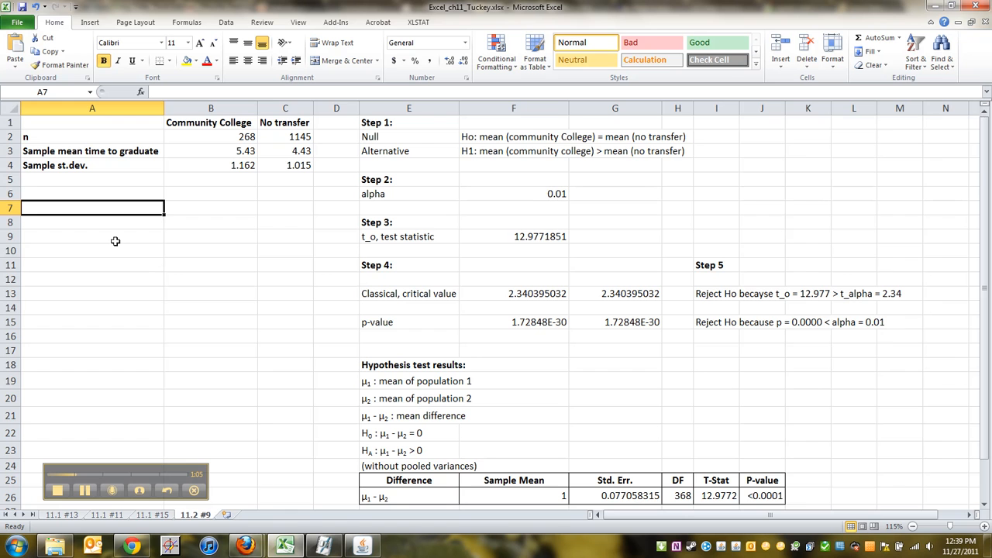
{"action": "left_click", "coordinate": [342, 122]}
{"action": "type", "text": "a)"}
{"action": "key", "text": "ctrl+b"}
{"action": "key", "text": "Return"}
{"action": "key", "text": "Up"}
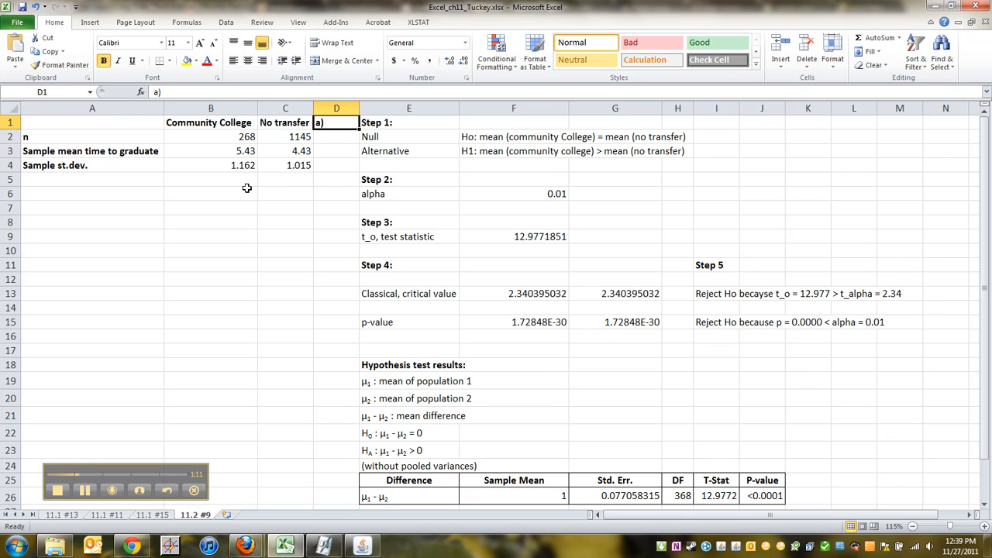
Step: Enter the label "b)" in A8, with "Lower Bound" in A9 and "Upper Bound" in A10
{"action": "left_click", "coordinate": [72, 219]}
{"action": "type", "text": "b"}
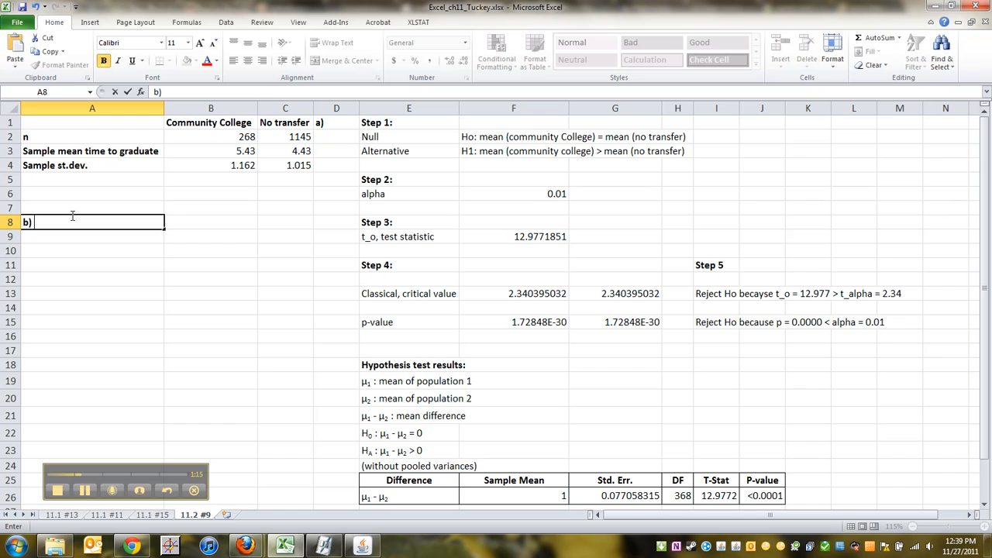
{"action": "key", "text": "Return"}
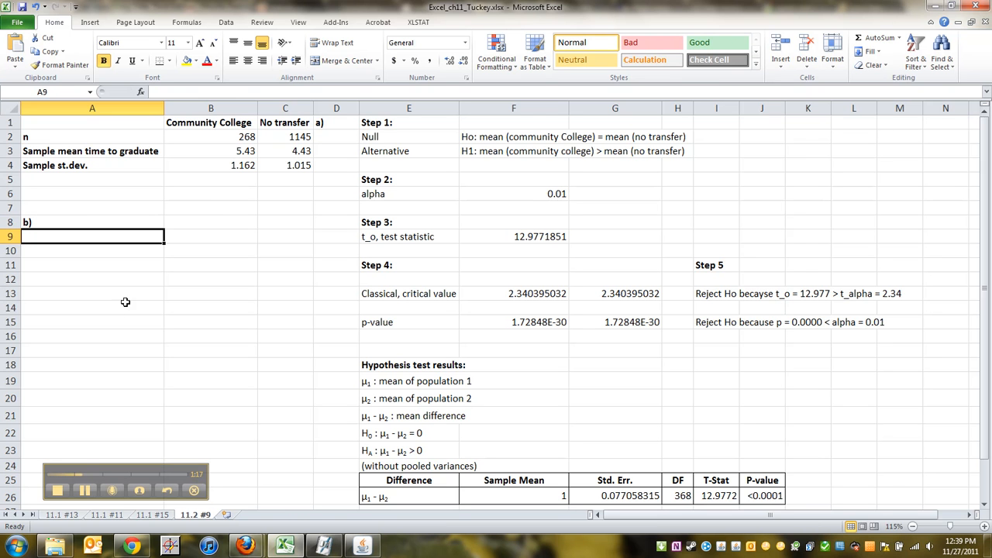
{"action": "type", "text": "Lower Bound"}
{"action": "key", "text": "Return"}
{"action": "type", "text": "Upper Bound"}
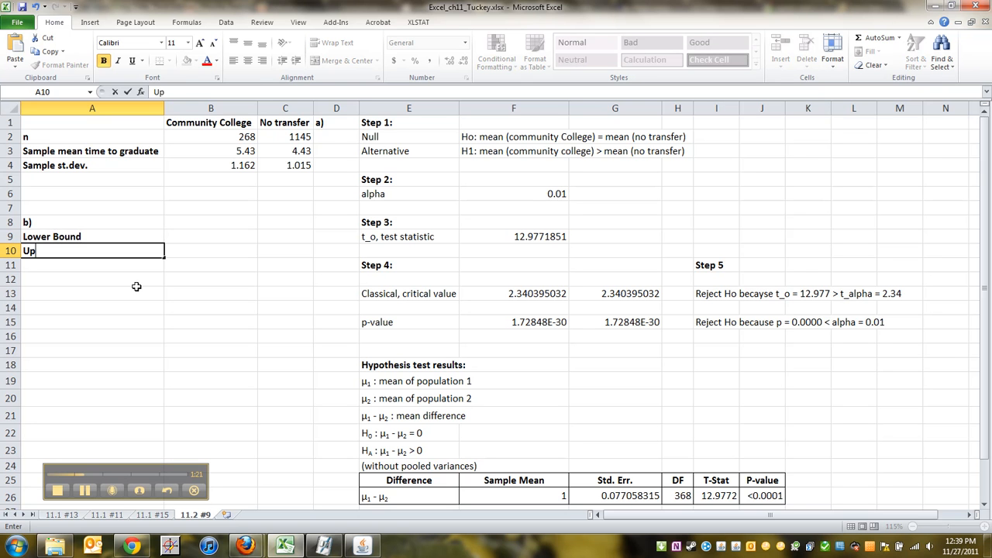
{"action": "key", "text": "Return"}
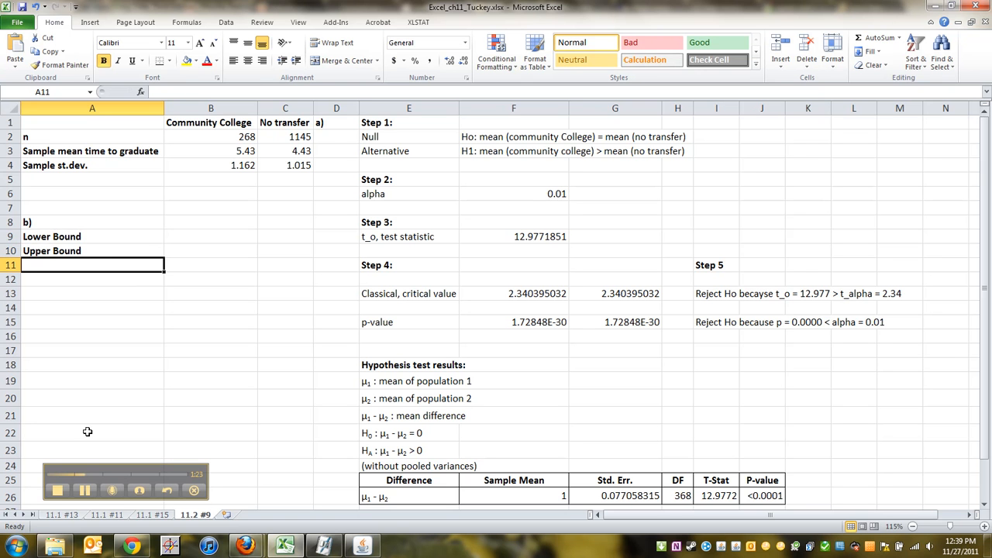
Step: Examine the textbook's lower and upper bound formulas for the confidence interval for the difference of two means in Firefox
{"action": "left_click", "coordinate": [85, 491]}
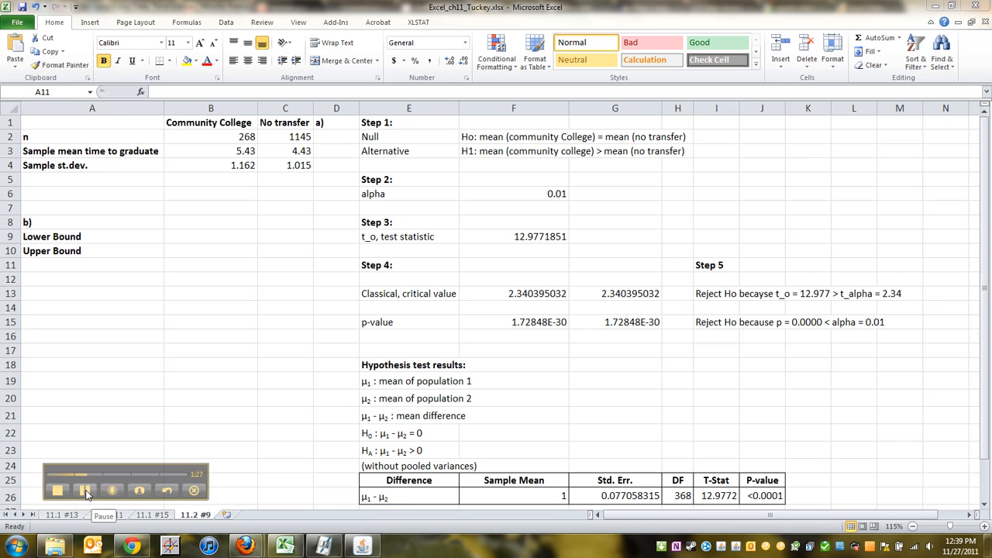
{"action": "left_click", "coordinate": [85, 491]}
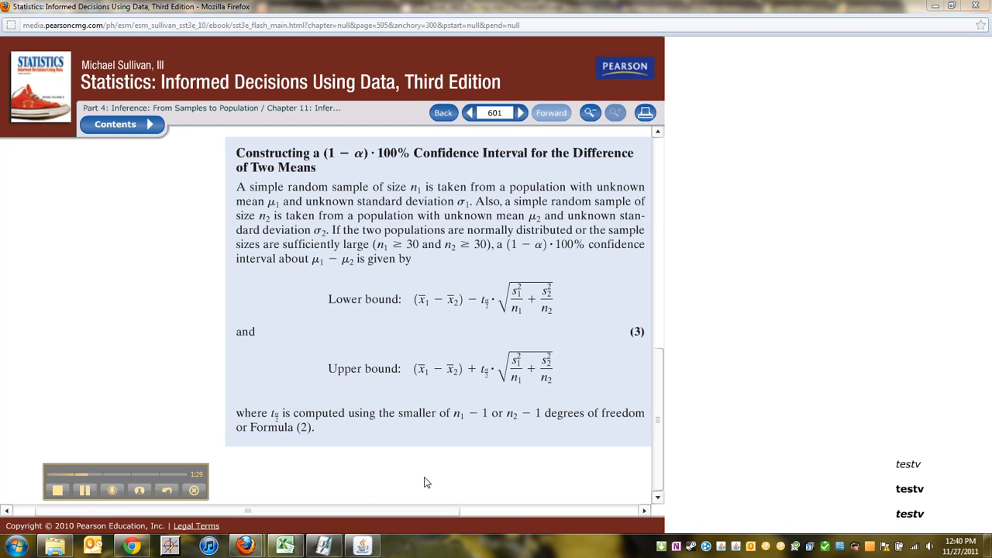
{"action": "left_click_drag", "start_coordinate": [322, 511], "coordinate": [372, 512]}
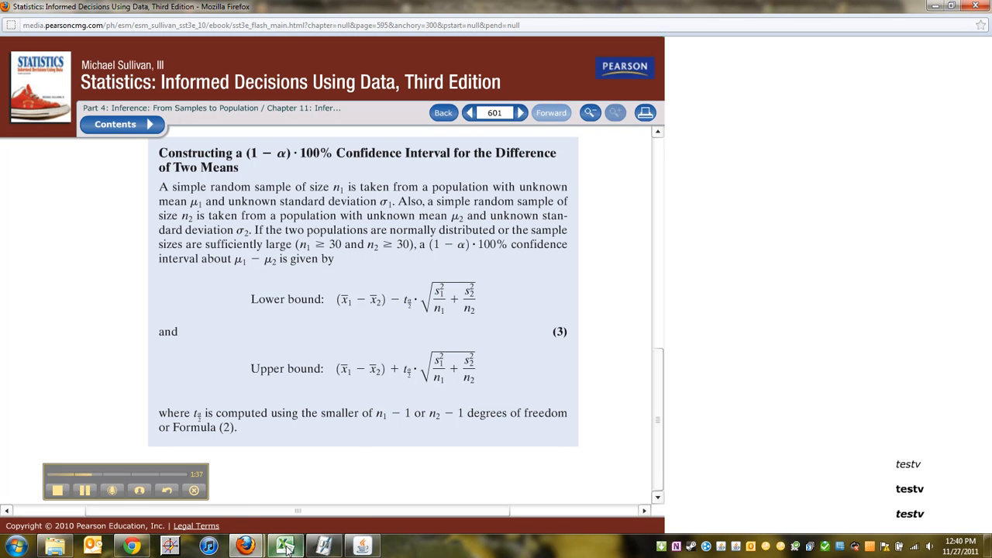
{"action": "mouse_move", "coordinate": [286, 549]}
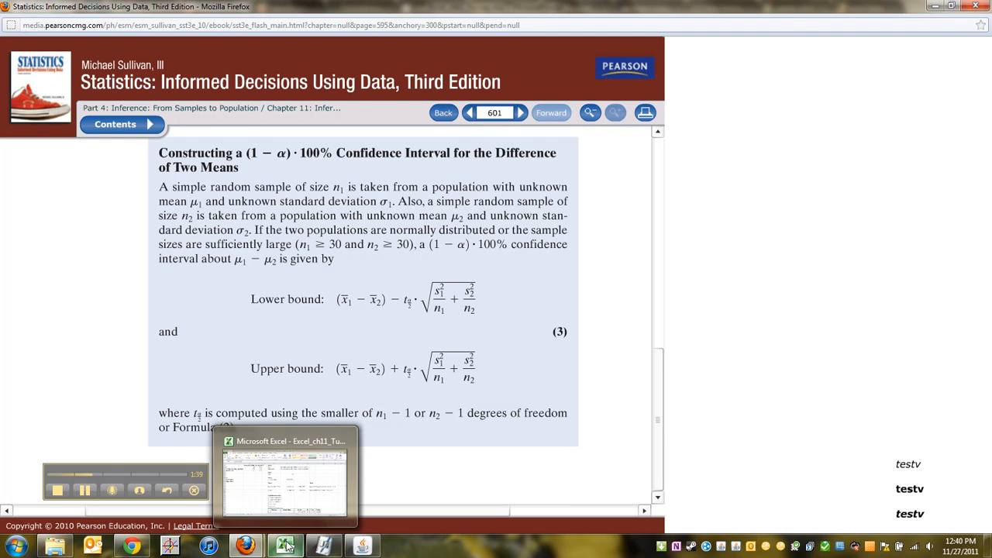
Step: Back in Excel, move the Lower Bound and Upper Bound labels to A14:A15 and enter "Difference in means" in A9
{"action": "left_click", "coordinate": [286, 548]}
{"action": "left_click_drag", "start_coordinate": [73, 237], "coordinate": [117, 314]}
{"action": "left_click", "coordinate": [90, 234]}
{"action": "type", "text": "Dif"}
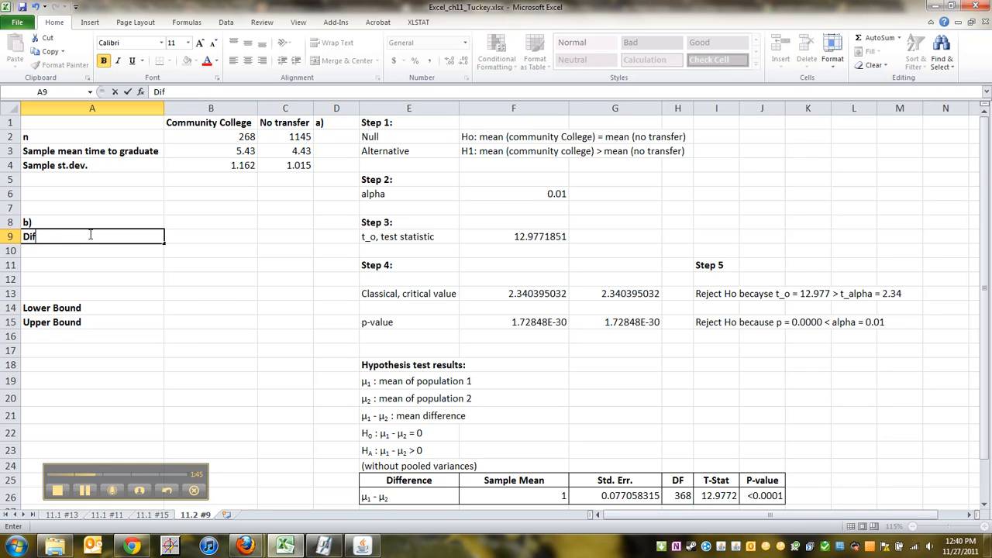
{"action": "type", "text": "ference in means"}
Step: Calculate the difference in sample means in B9 with the formula =B3-C3
{"action": "key", "text": "Tab"}
{"action": "type", "text": "="}
{"action": "left_click", "coordinate": [196, 149]}
{"action": "type", "text": "-"}
{"action": "left_click", "coordinate": [302, 150]}
{"action": "key", "text": "Return"}
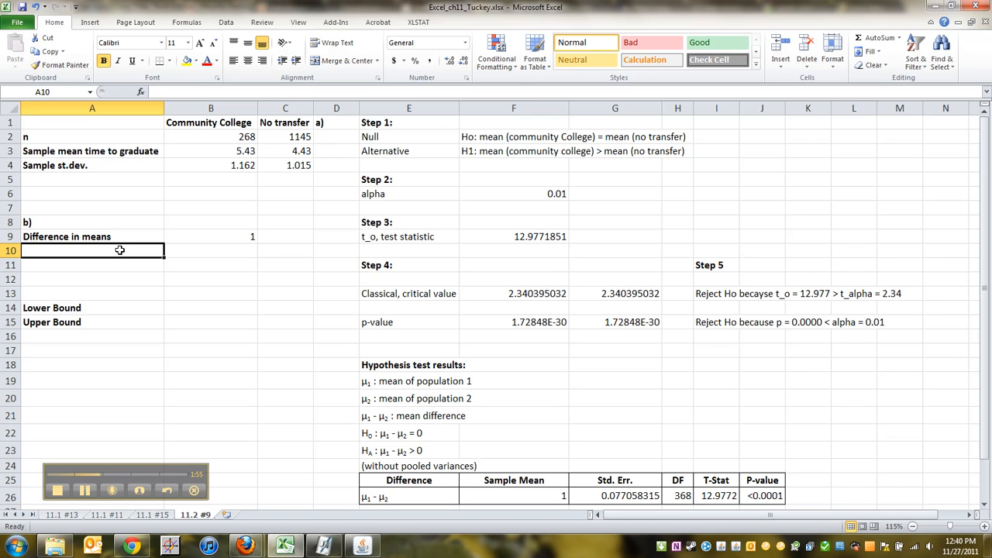
{"action": "type", "text": "t_alpha/2"}
{"action": "left_click", "coordinate": [186, 251]}
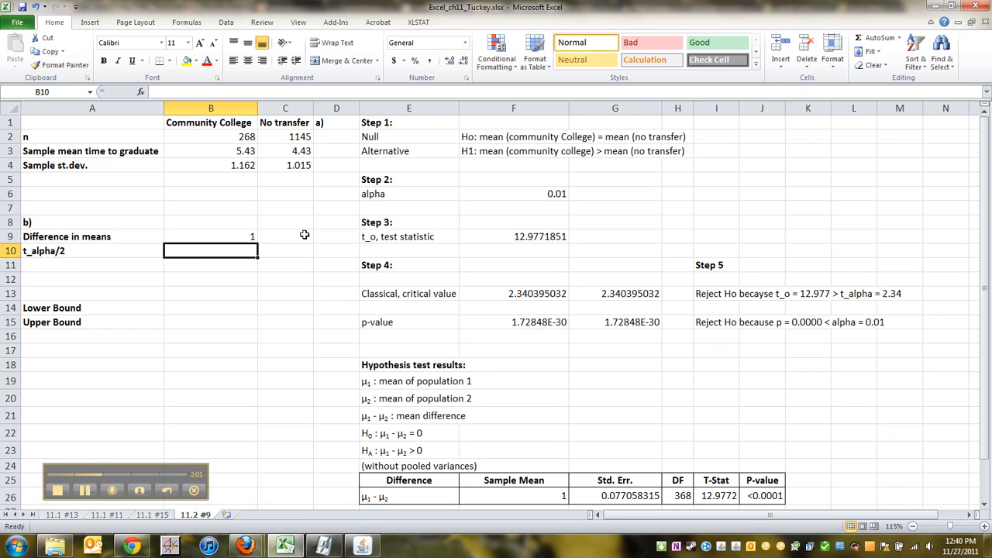
{"action": "type", "text": "="}
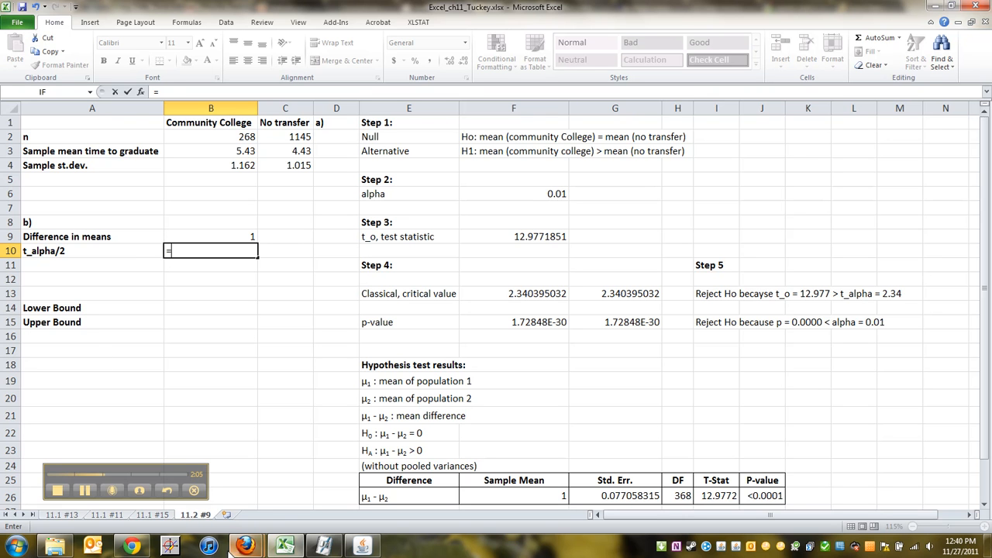
{"action": "mouse_move", "coordinate": [245, 547]}
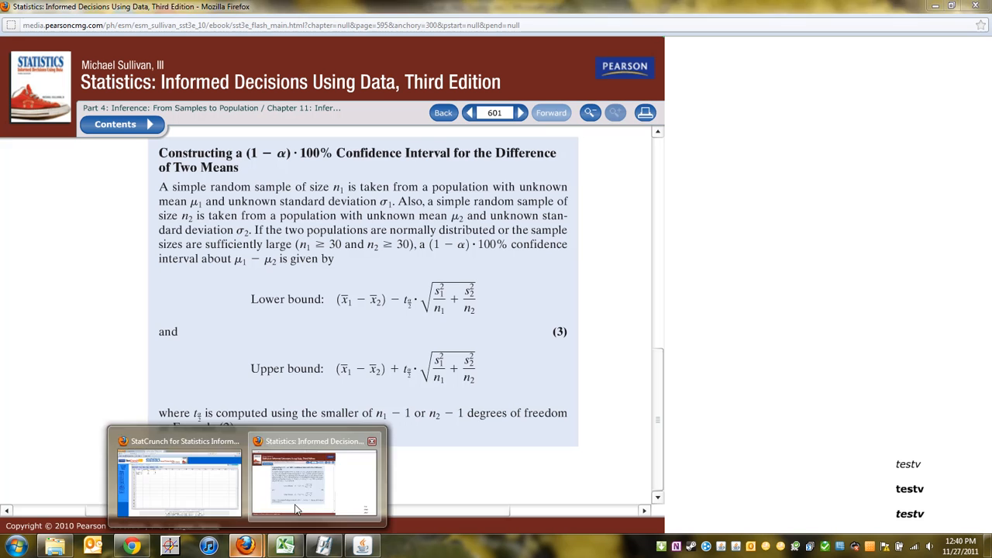
{"action": "left_click", "coordinate": [294, 509]}
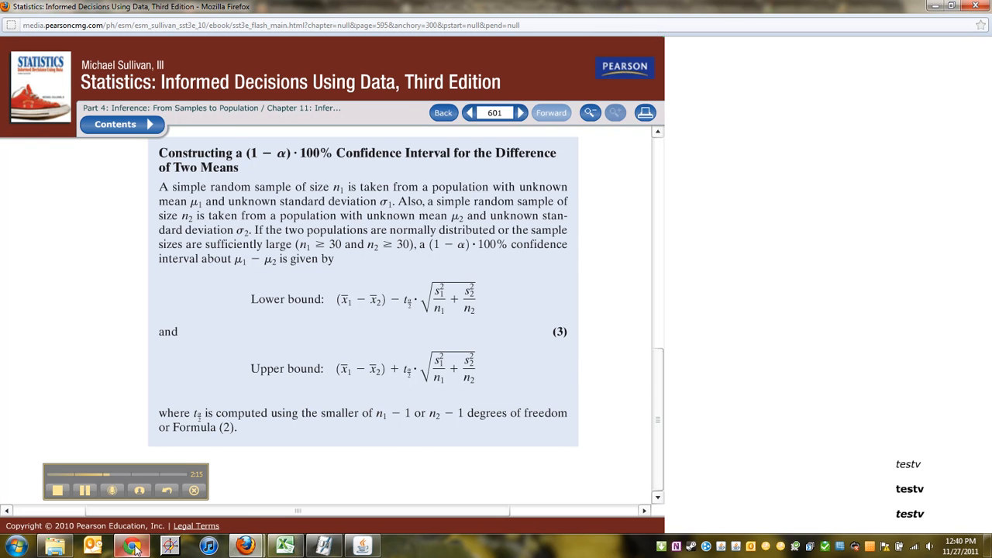
{"action": "left_click", "coordinate": [285, 546]}
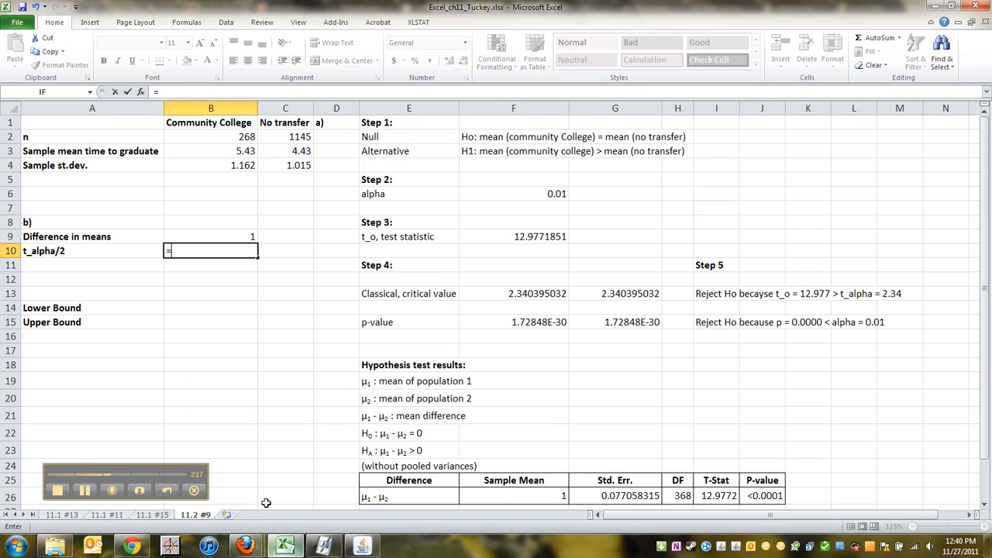
{"action": "key", "text": "Escape"}
Step: Replace the label in A10 with "Alpha" and enter 0.05 in B10
{"action": "key", "text": "Left"}
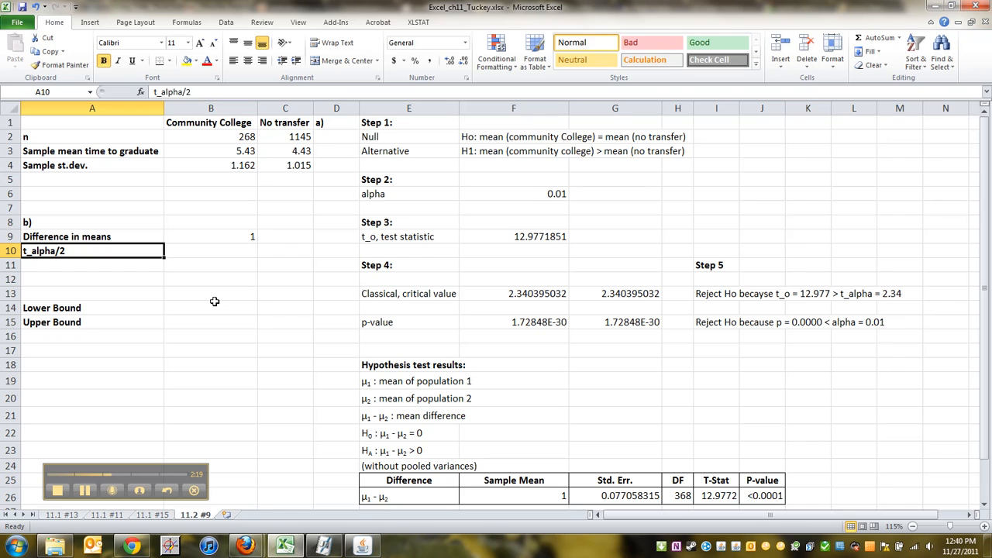
{"action": "key", "text": "BackSpace"}
{"action": "type", "text": "Alpha"}
{"action": "key", "text": "Tab"}
{"action": "type", "text": "0.05"}
{"action": "key", "text": "Return"}
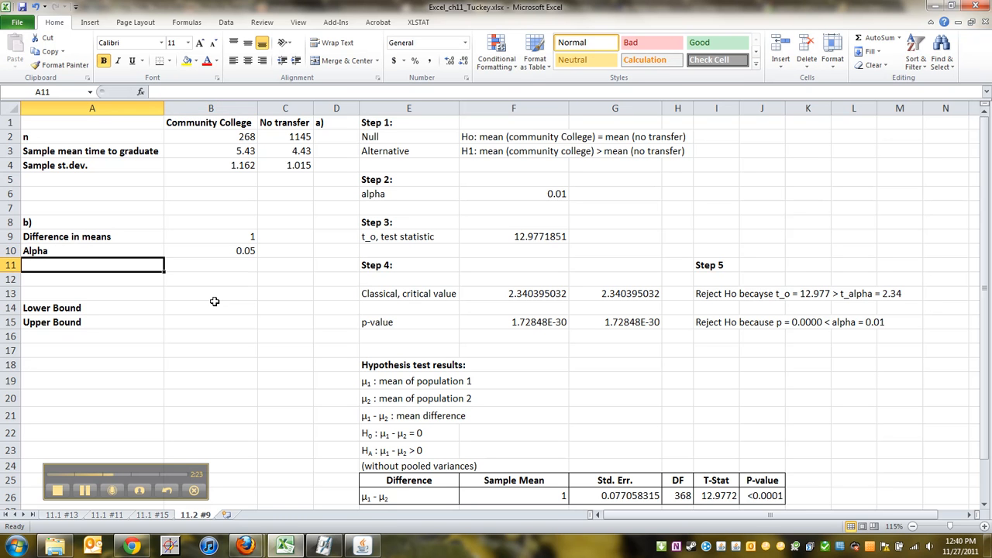
Step: Label A11 "t_alpha/2" and calculate the two-tailed critical value in B11 with =T.INV.2T(B10,B2-1)
{"action": "type", "text": "t"}
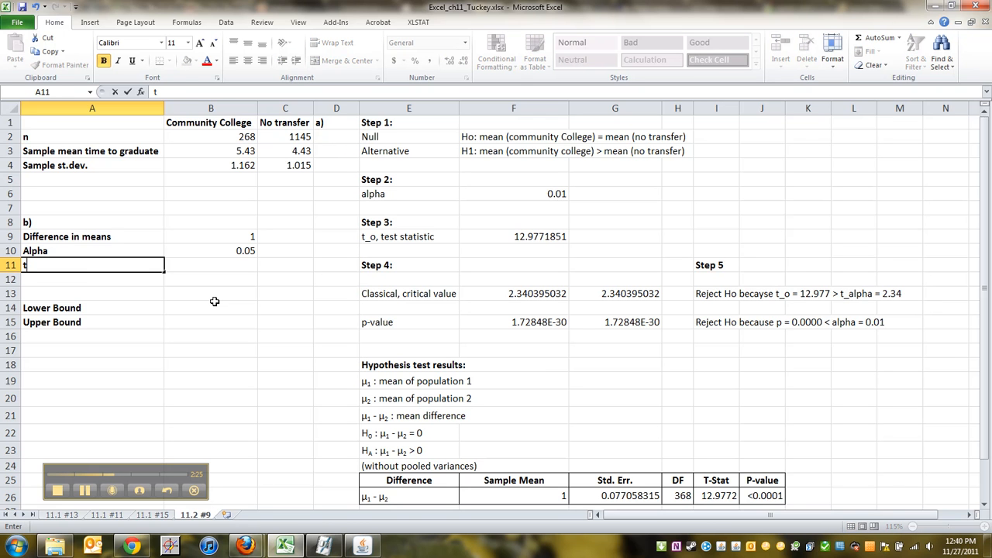
{"action": "type", "text": "_alpha/2"}
{"action": "key", "text": "Tab"}
{"action": "type", "text": "=T"}
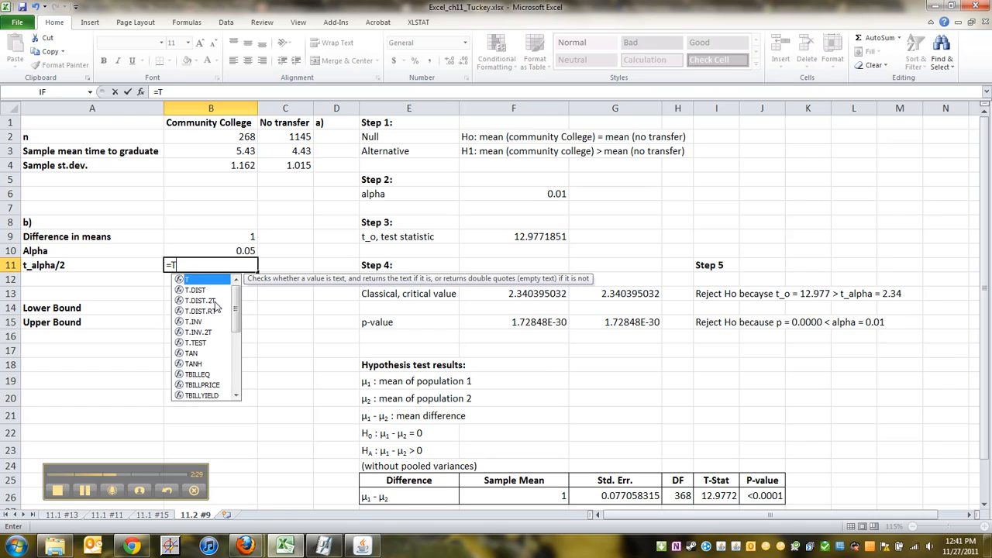
{"action": "type", "text": ".INV"}
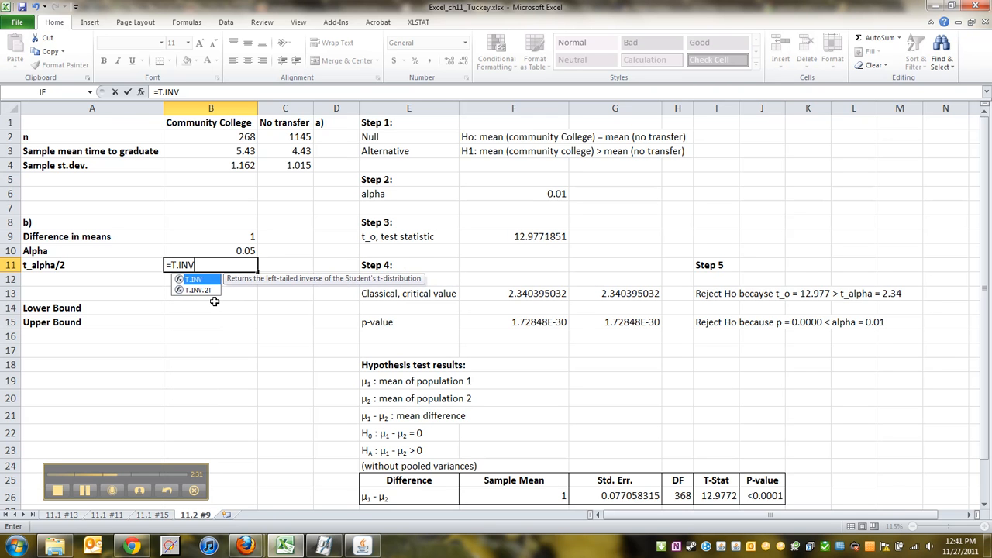
{"action": "type", "text": ".2t"}
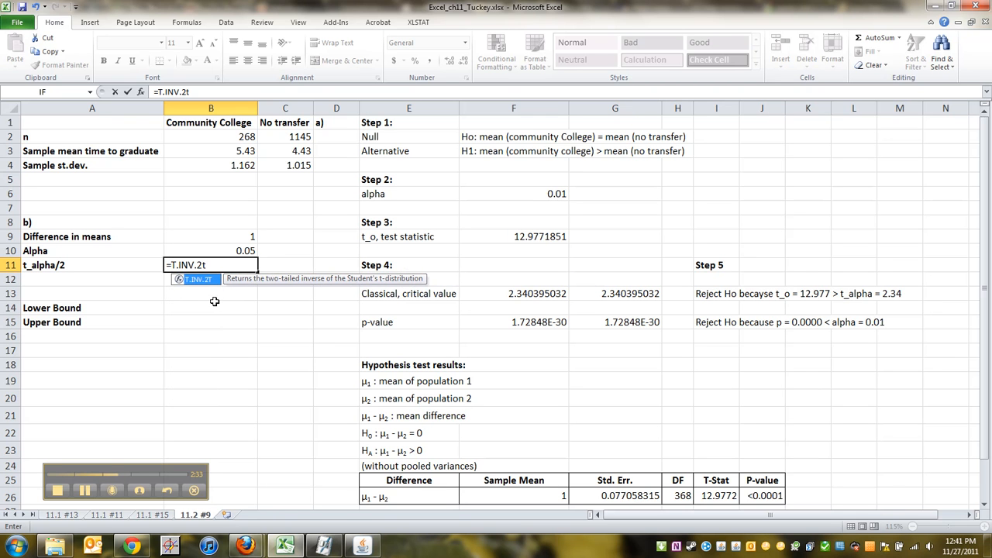
{"action": "type", "text": "("}
{"action": "left_click", "coordinate": [236, 251]}
{"action": "type", "text": ","}
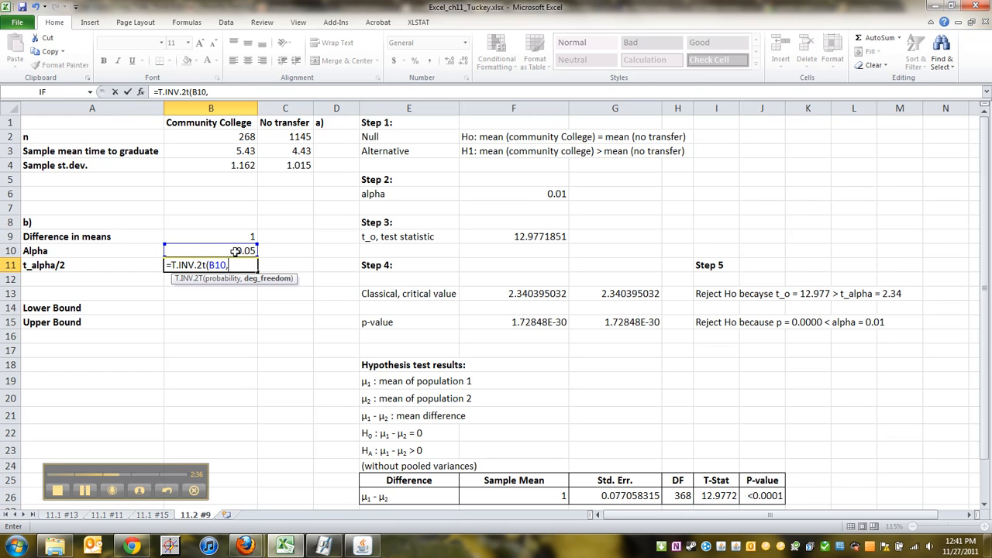
{"action": "left_click", "coordinate": [243, 137]}
{"action": "type", "text": "-1"}
{"action": "key", "text": "Return"}
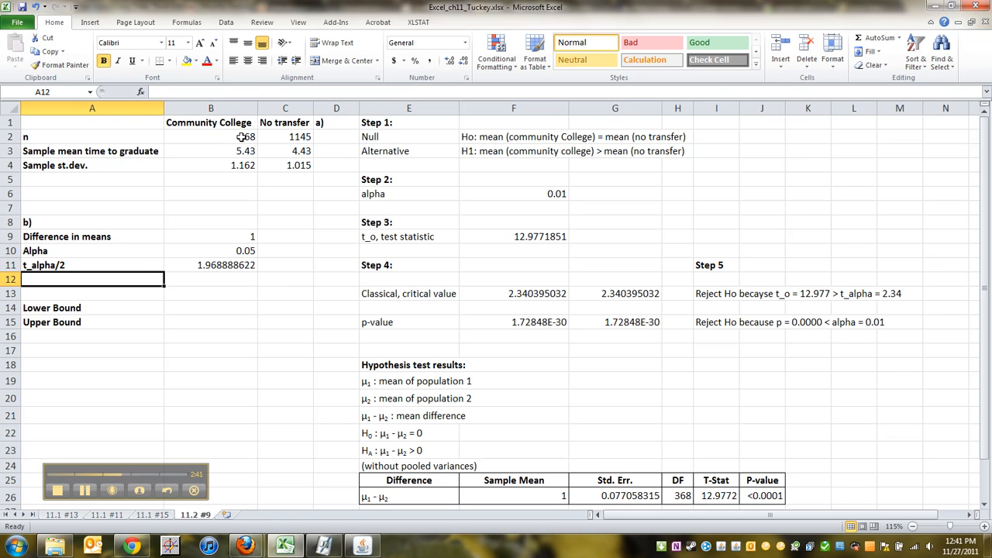
Step: Calculate the same critical value in C11 with the older compatibility function, using =TINV(B10,B2-1)
{"action": "key", "text": "Up"}
{"action": "key", "text": "Right"}
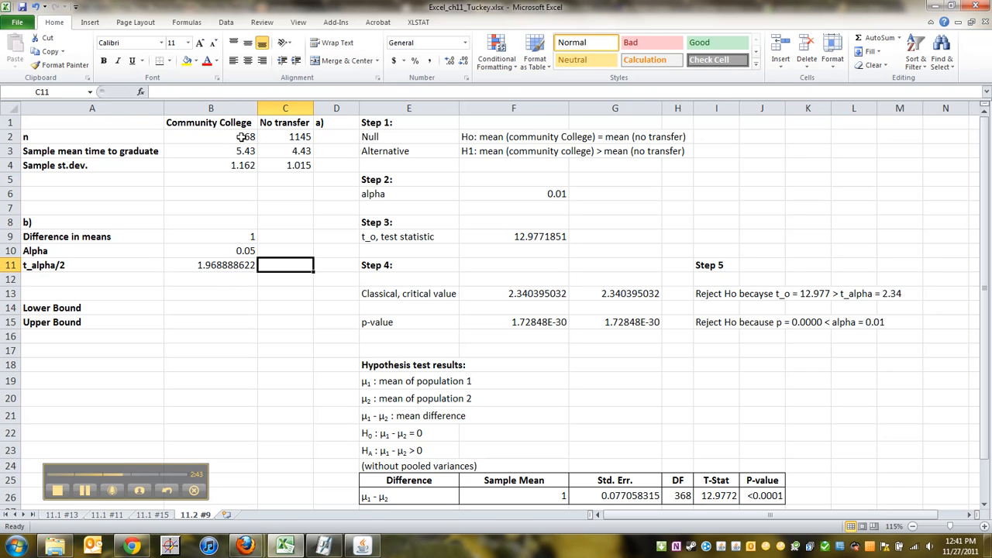
{"action": "type", "text": "=TINV"}
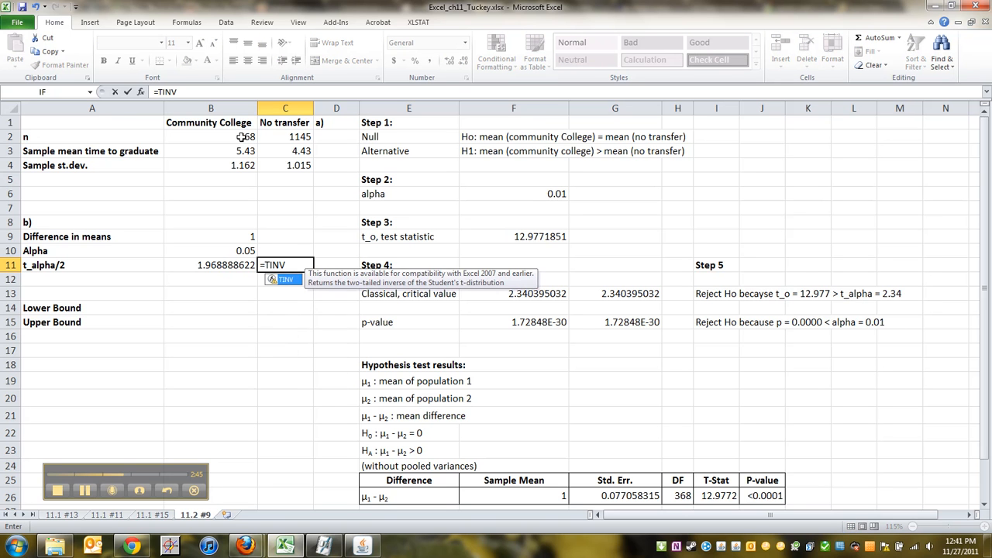
{"action": "type", "text": "("}
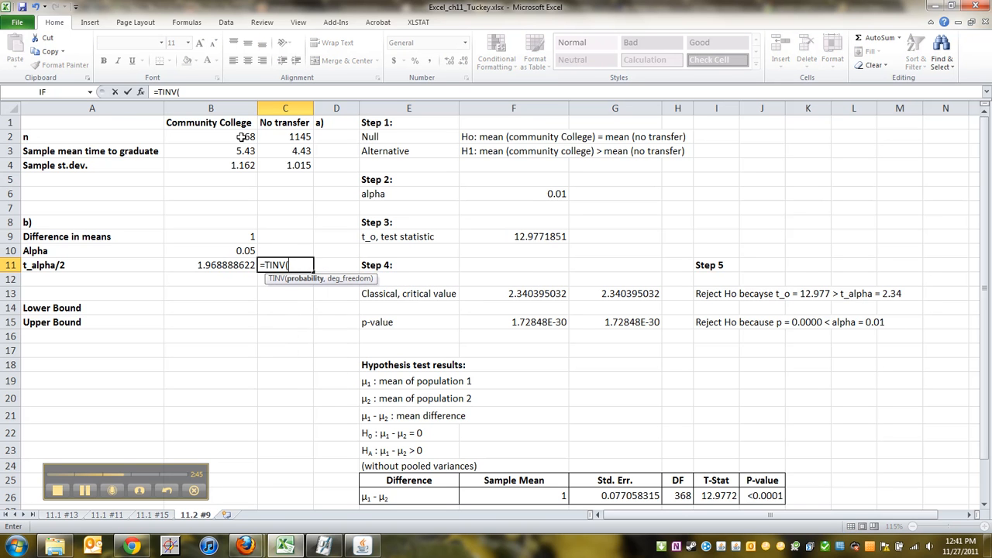
{"action": "left_click", "coordinate": [242, 252]}
{"action": "type", "text": ","}
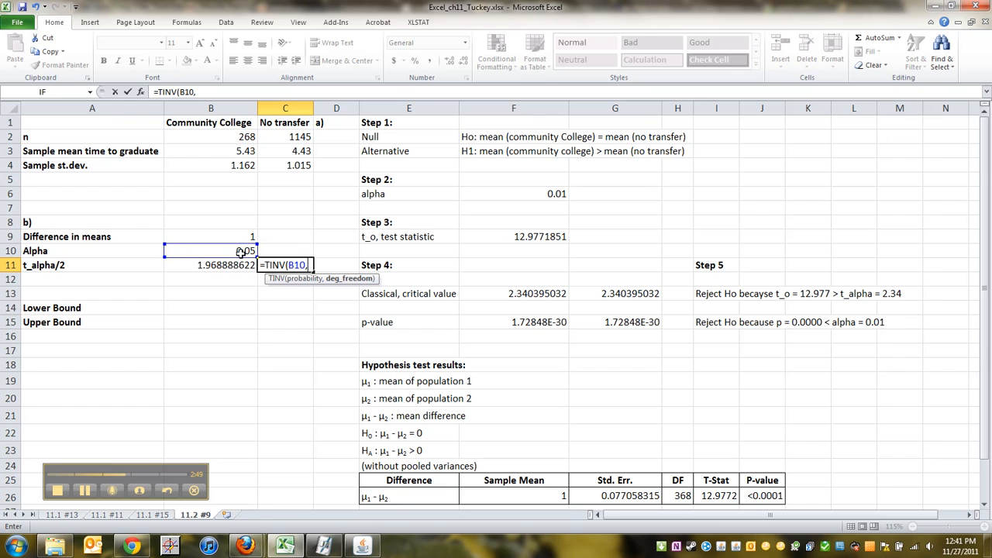
{"action": "left_click", "coordinate": [242, 136]}
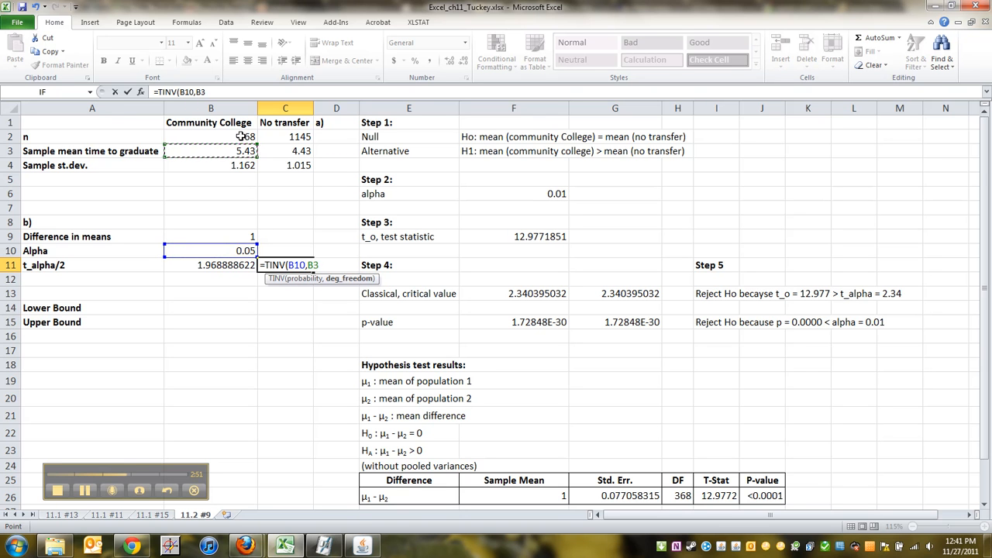
{"action": "type", "text": "-"}
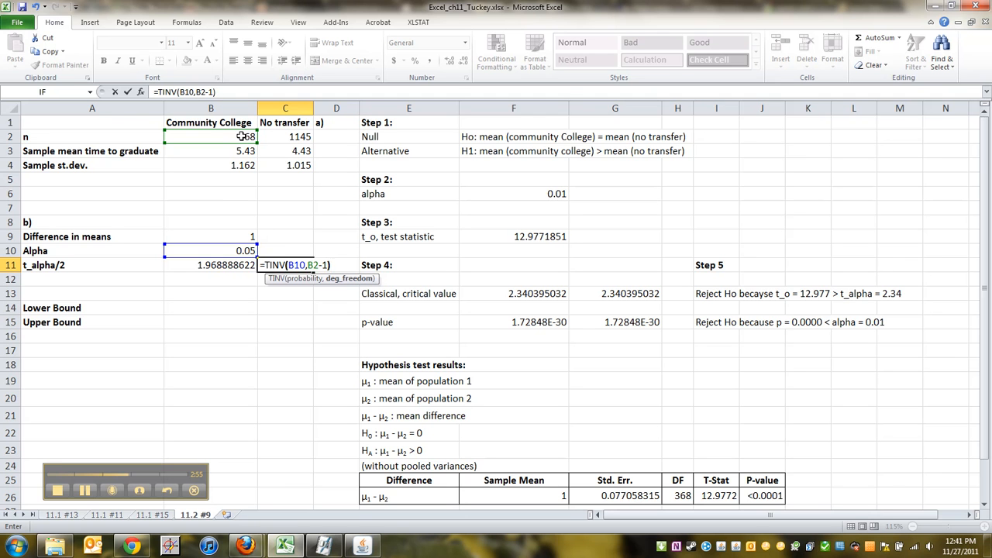
{"action": "type", "text": "1)"}
{"action": "key", "text": "Return"}
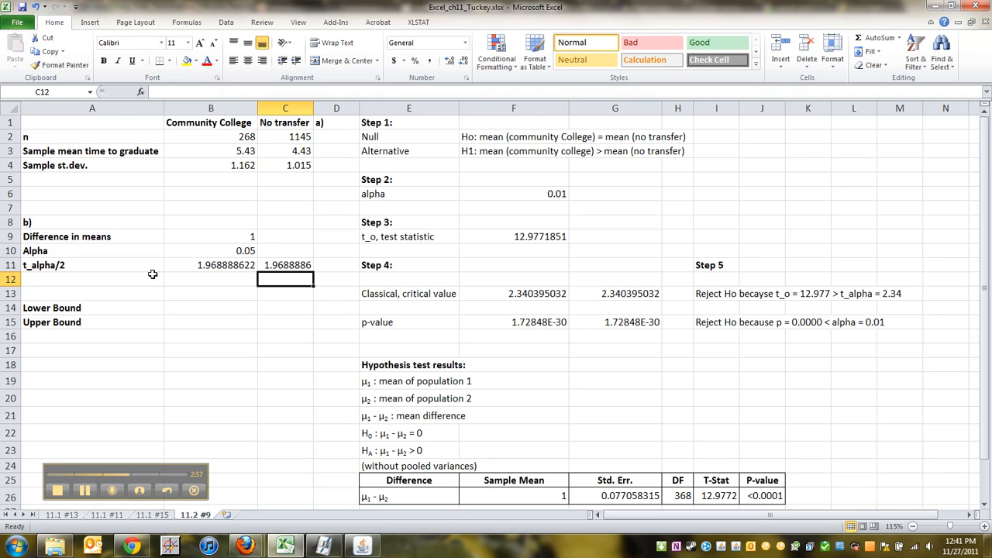
Step: Enter the label "Big square root" in A12
{"action": "left_click", "coordinate": [124, 284]}
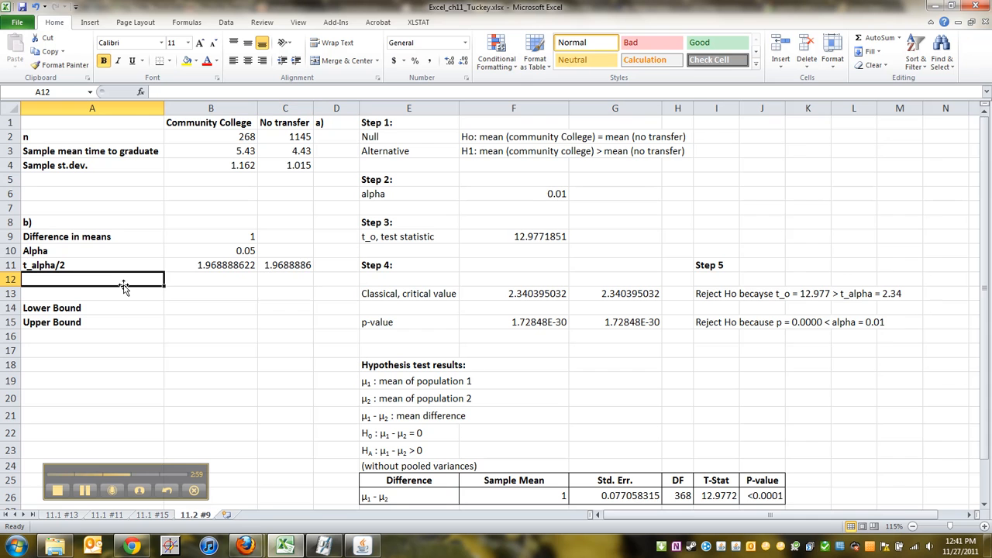
{"action": "type", "text": "Big sq"}
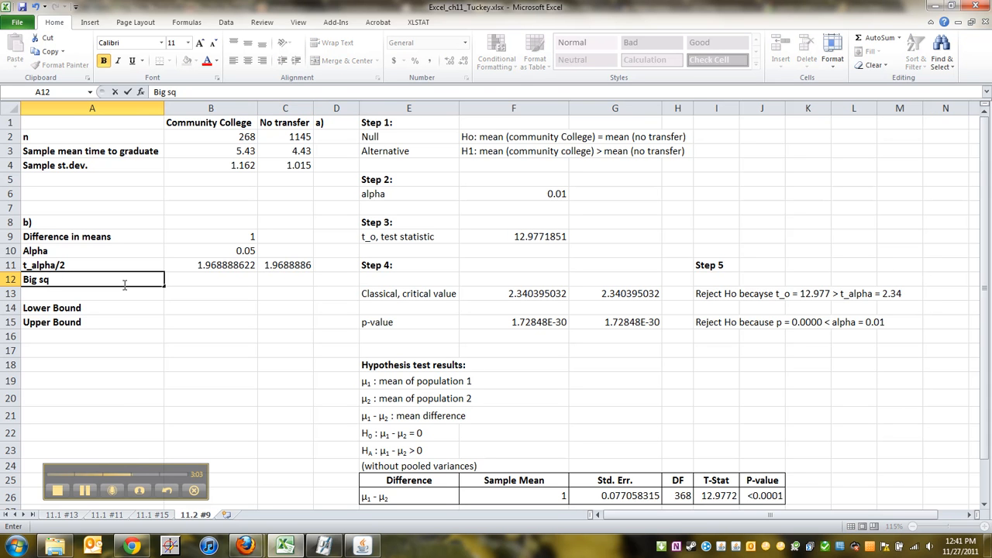
{"action": "type", "text": "uare root"}
{"action": "key", "text": "Tab"}
Step: Calculate the standard error of the difference in B12 with the formula =SQRT(B4^2/B2+C4^2/C2)
{"action": "type", "text": "="}
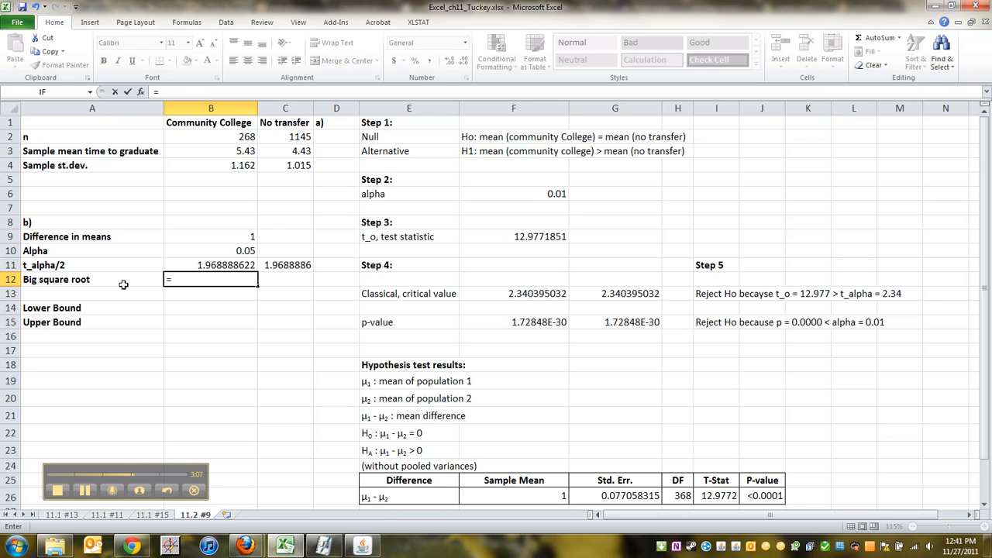
{"action": "type", "text": "SQRT("}
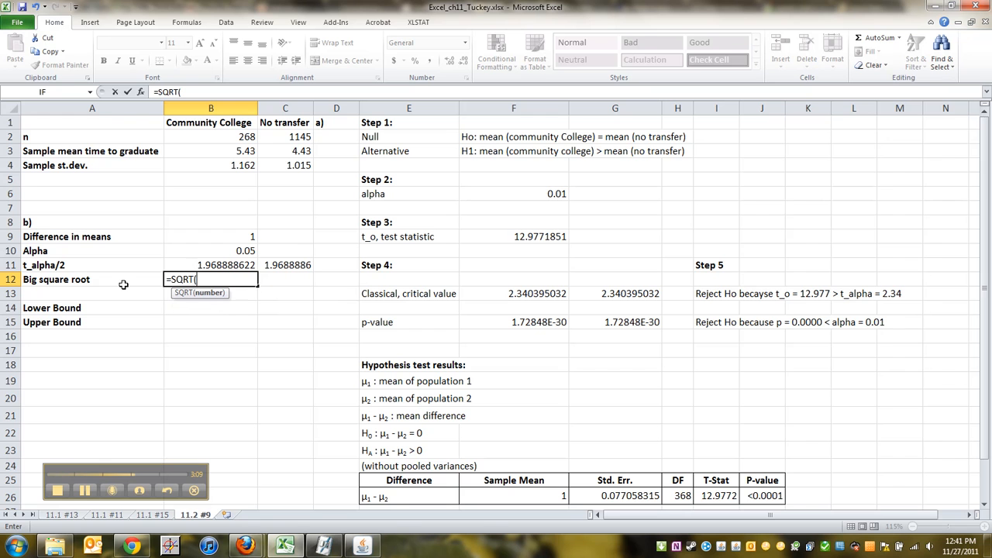
{"action": "left_click", "coordinate": [228, 168]}
{"action": "type", "text": "^2"}
{"action": "key", "text": "BackSpace"}
{"action": "key", "text": "BackSpace"}
{"action": "type", "text": "^2"}
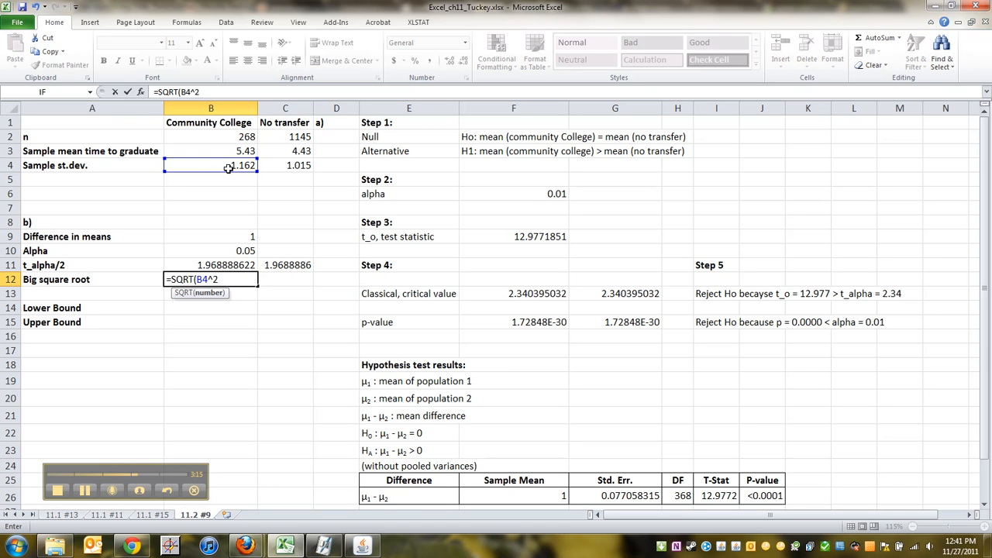
{"action": "type", "text": "/"}
{"action": "left_click", "coordinate": [211, 137]}
{"action": "type", "text": "+"}
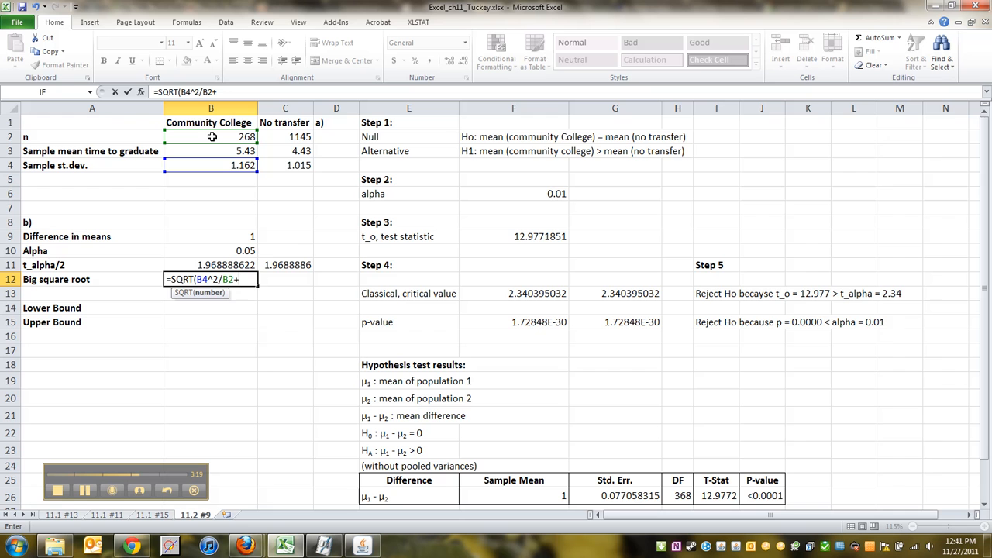
{"action": "left_click", "coordinate": [301, 167]}
{"action": "type", "text": "^2/"}
{"action": "left_click", "coordinate": [307, 136]}
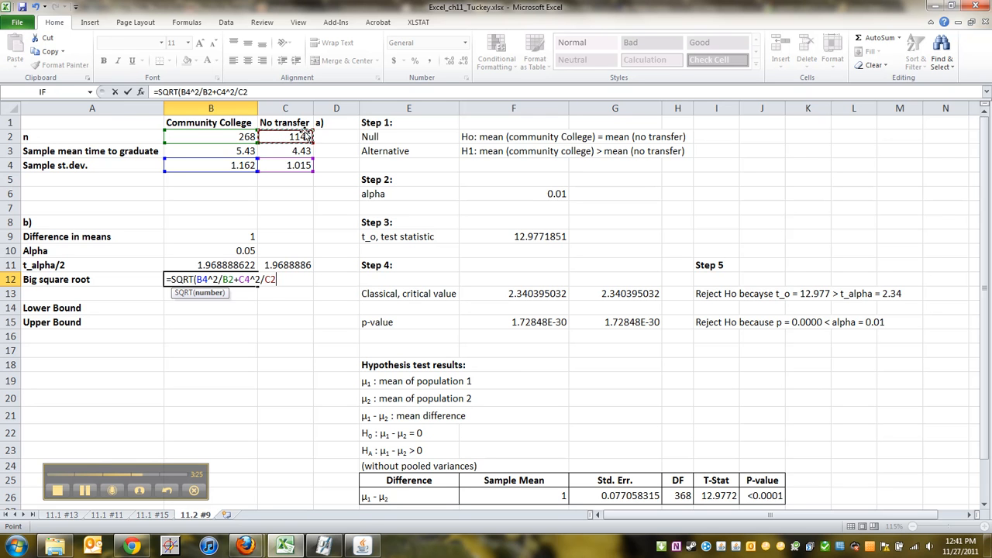
{"action": "type", "text": ")"}
{"action": "key", "text": "Return"}
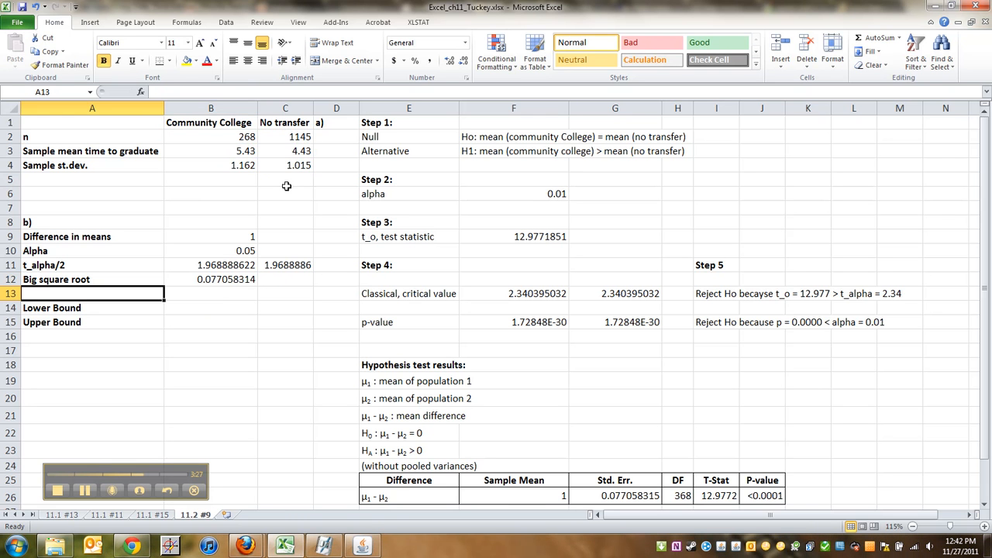
Step: Calculate the confidence interval's lower bound in B14 with the formula =B9-B11*B12
{"action": "left_click", "coordinate": [194, 314]}
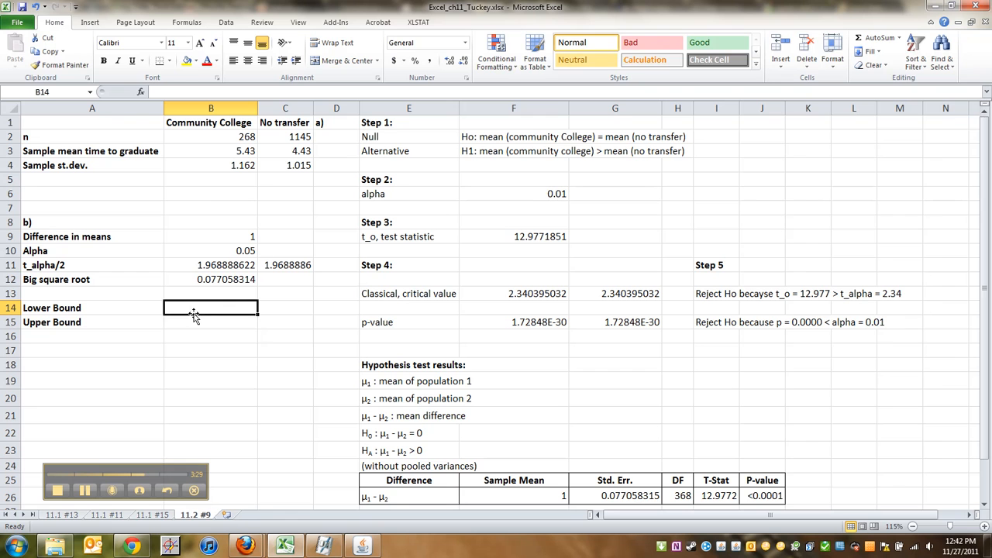
{"action": "type", "text": "="}
{"action": "left_click", "coordinate": [213, 237]}
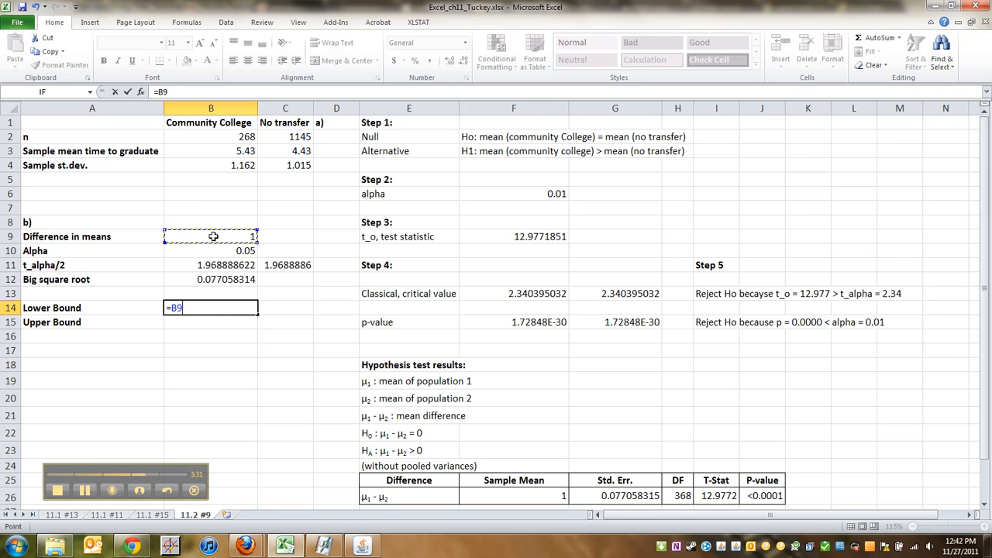
{"action": "type", "text": "-"}
{"action": "left_click", "coordinate": [221, 266]}
{"action": "left_click", "coordinate": [221, 277]}
{"action": "key", "text": "Return"}
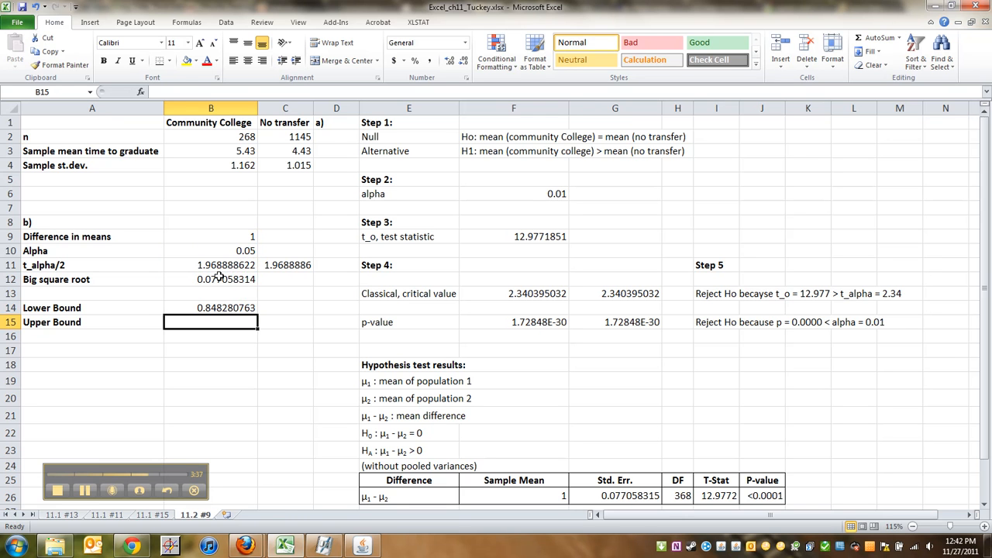
Step: Calculate the confidence interval's upper bound in B15 with the formula =B9+B11*B12
{"action": "type", "text": "="}
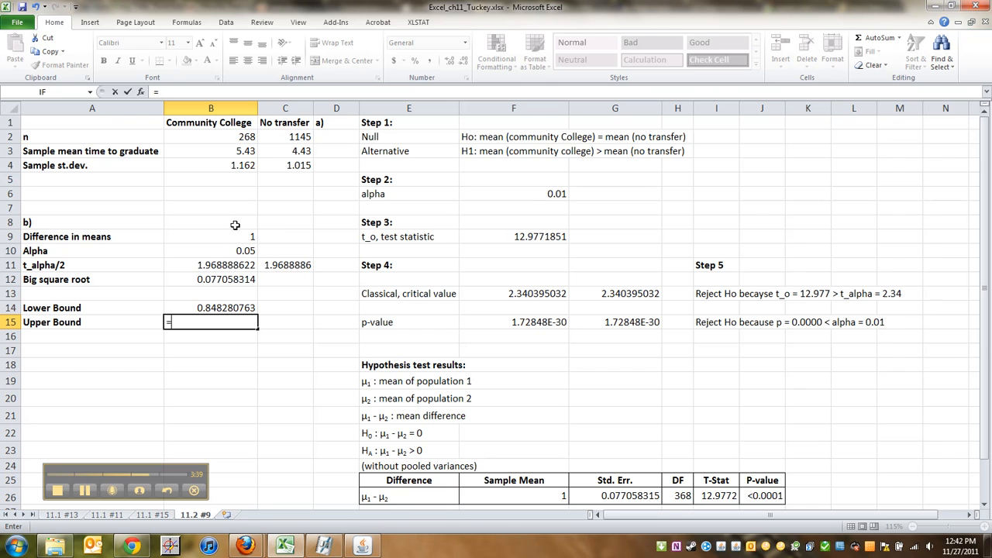
{"action": "left_click", "coordinate": [234, 234]}
{"action": "type", "text": "+"}
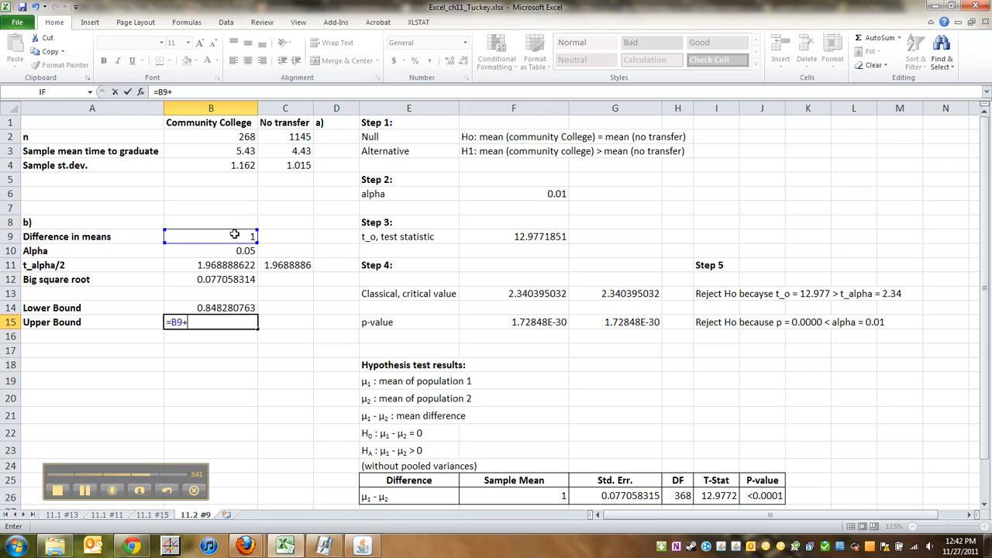
{"action": "left_click", "coordinate": [224, 266]}
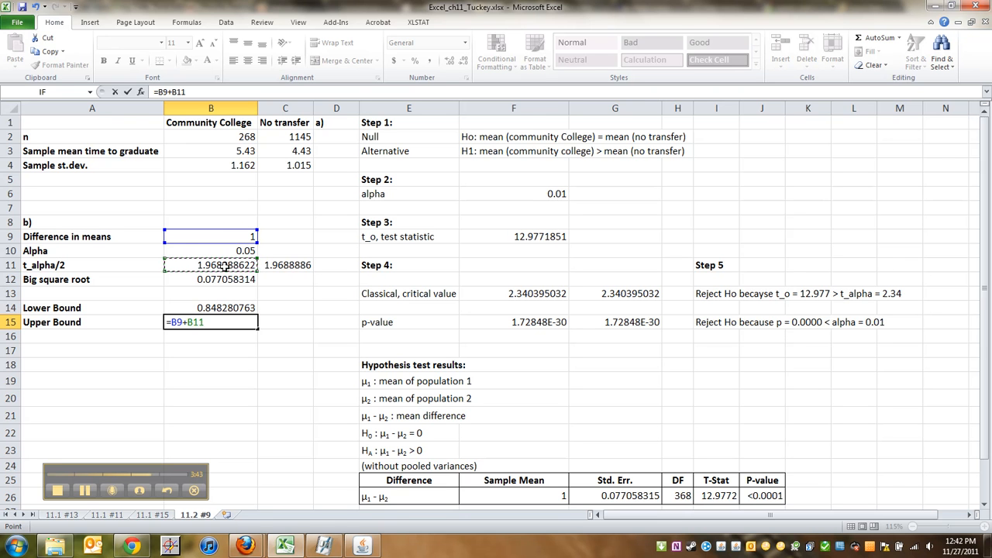
{"action": "type", "text": "*"}
{"action": "left_click", "coordinate": [222, 279]}
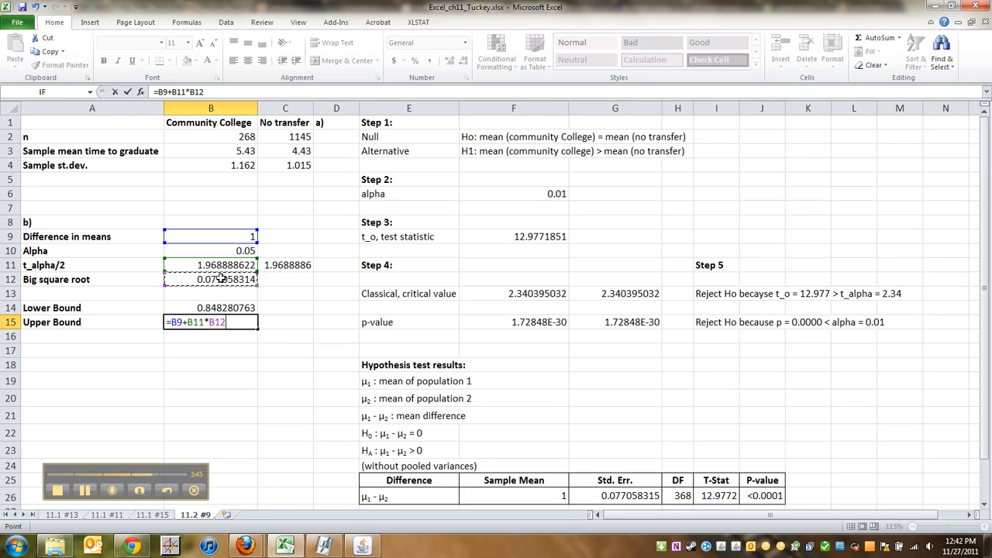
{"action": "key", "text": "Return"}
Step: Highlight the Lower Bound and Upper Bound labels and values in A14:B15 with a yellow fill
{"action": "left_click_drag", "start_coordinate": [208, 320], "coordinate": [207, 313]}
{"action": "left_click", "coordinate": [88, 362]}
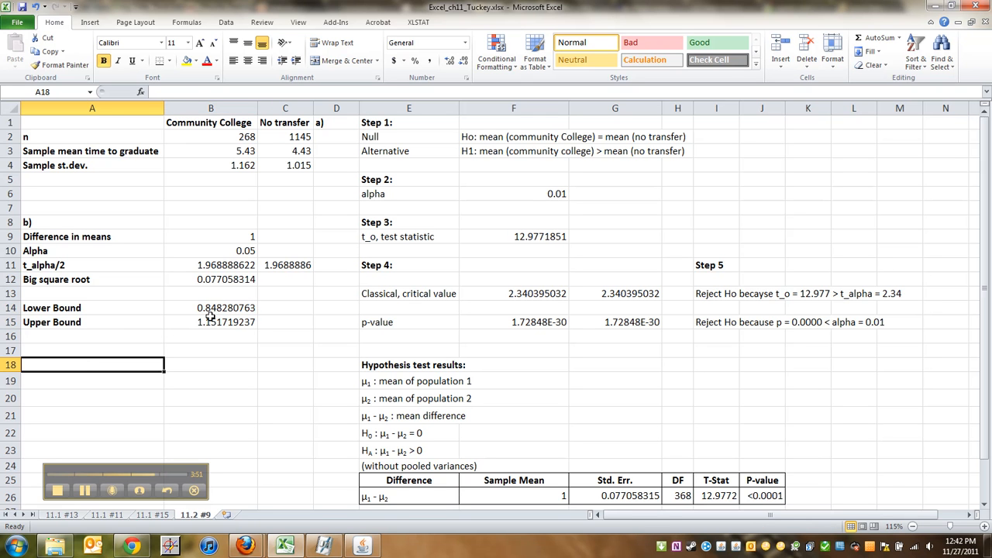
{"action": "left_click_drag", "start_coordinate": [223, 317], "coordinate": [137, 307]}
{"action": "left_click", "coordinate": [191, 62]}
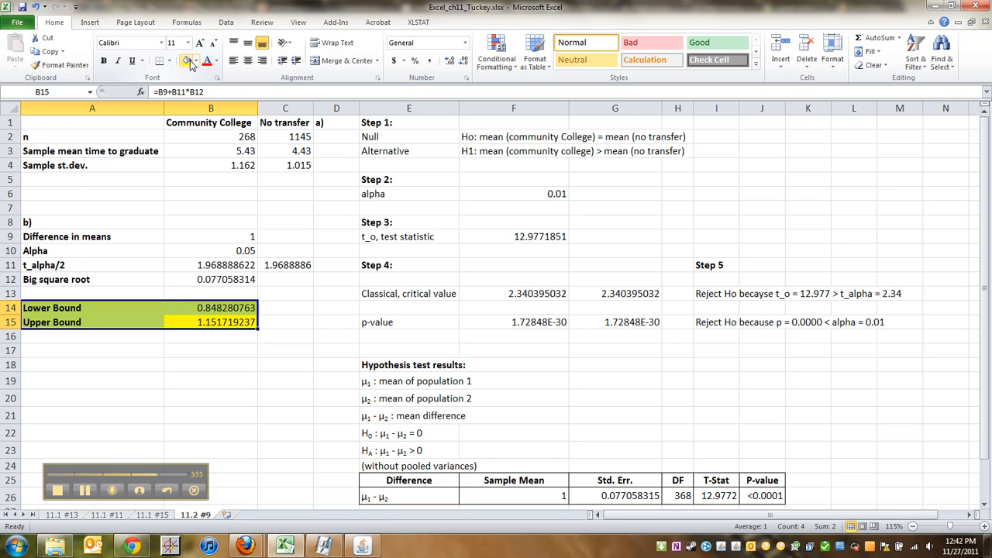
{"action": "left_click", "coordinate": [92, 179]}
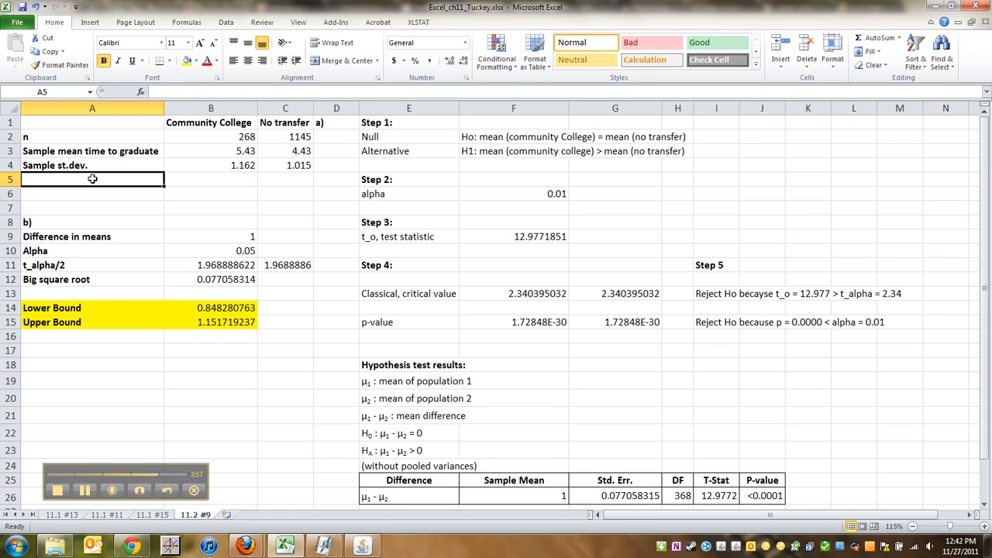
Step: Label cell A17 as "c)" to start the answer to the third part below the confidence interval
{"action": "left_click", "coordinate": [94, 349]}
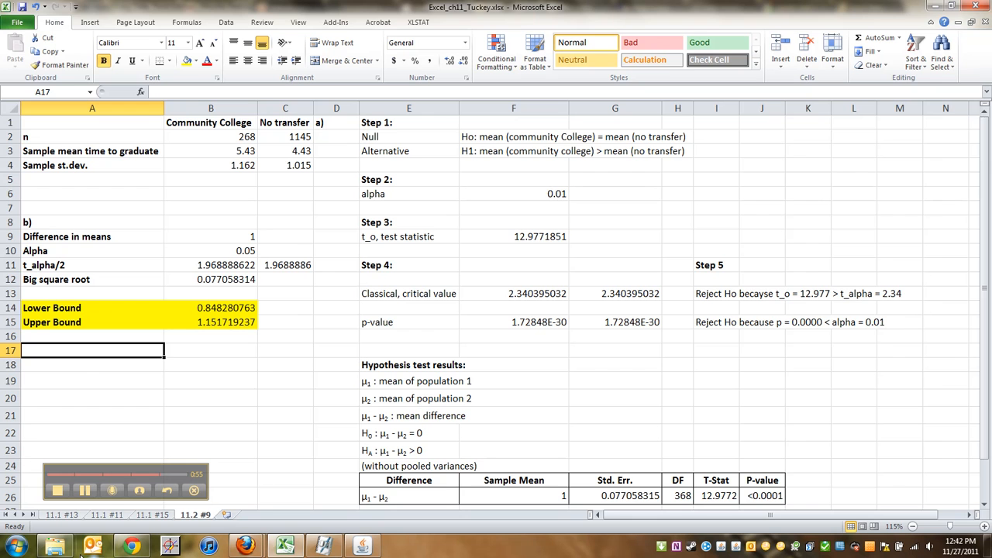
{"action": "left_click", "coordinate": [86, 494]}
{"action": "left_click", "coordinate": [80, 378]}
{"action": "type", "text": "c)"}
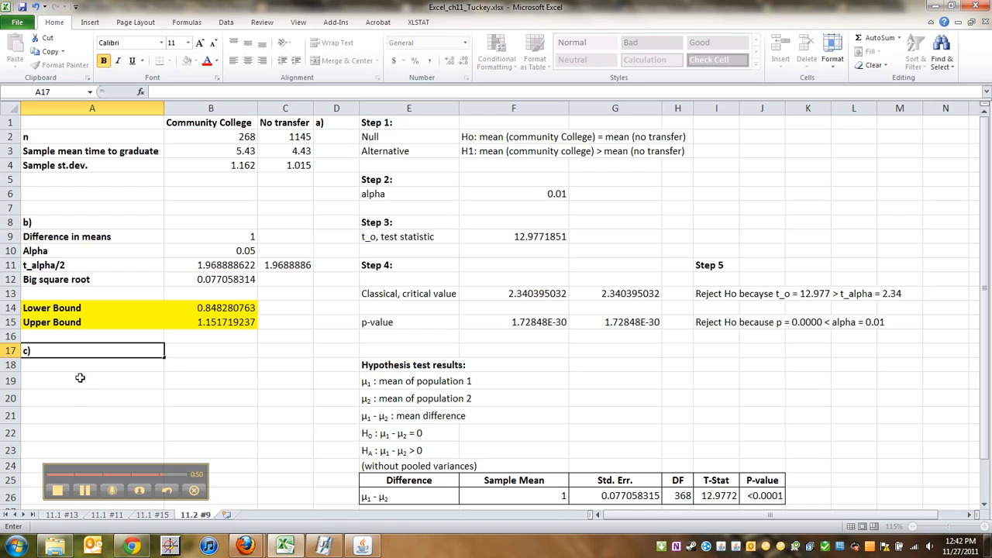
{"action": "key", "text": "Return"}
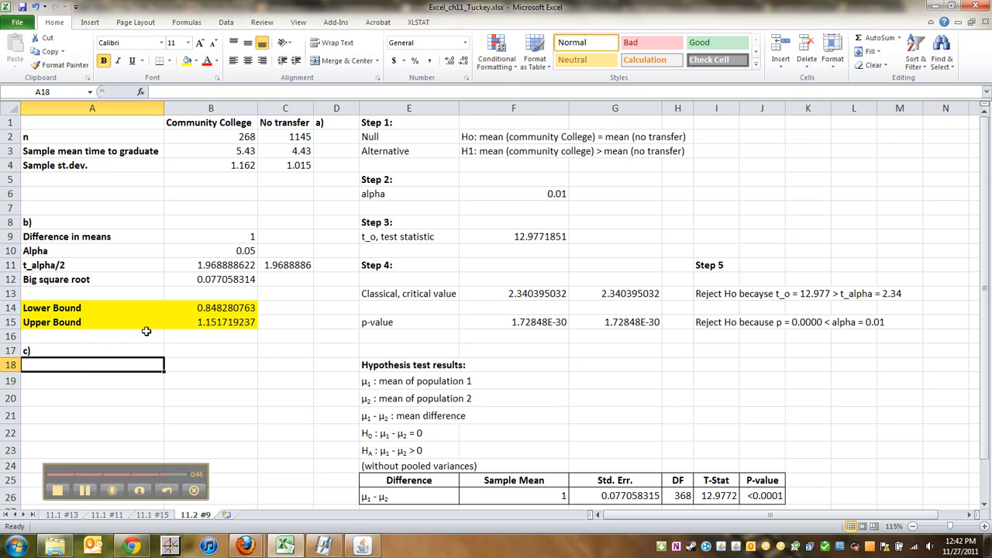
Step: Write "Both the confidence interval and hypothesis test support the claim" in A18
{"action": "type", "text": "Both th"}
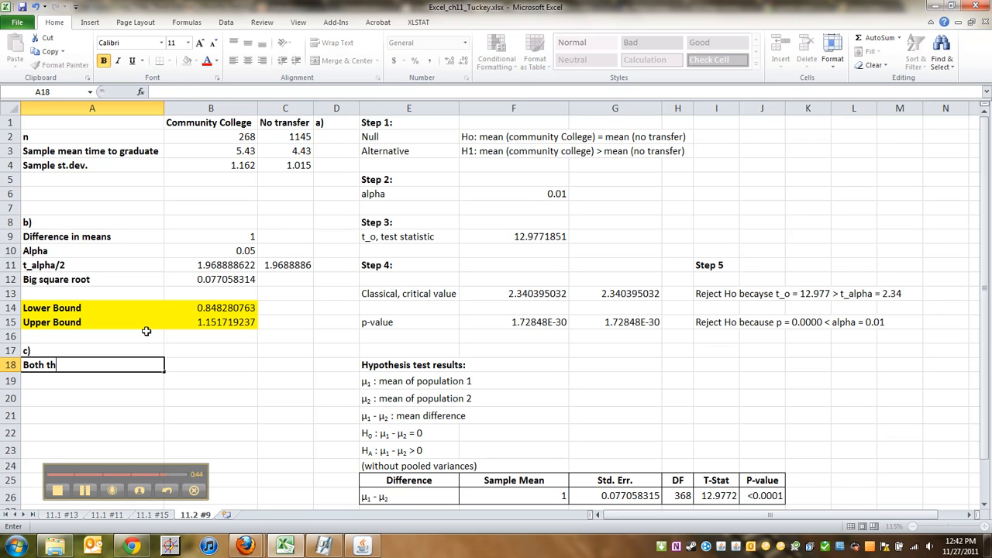
{"action": "type", "text": "e confidence interval and hypothesis test s"}
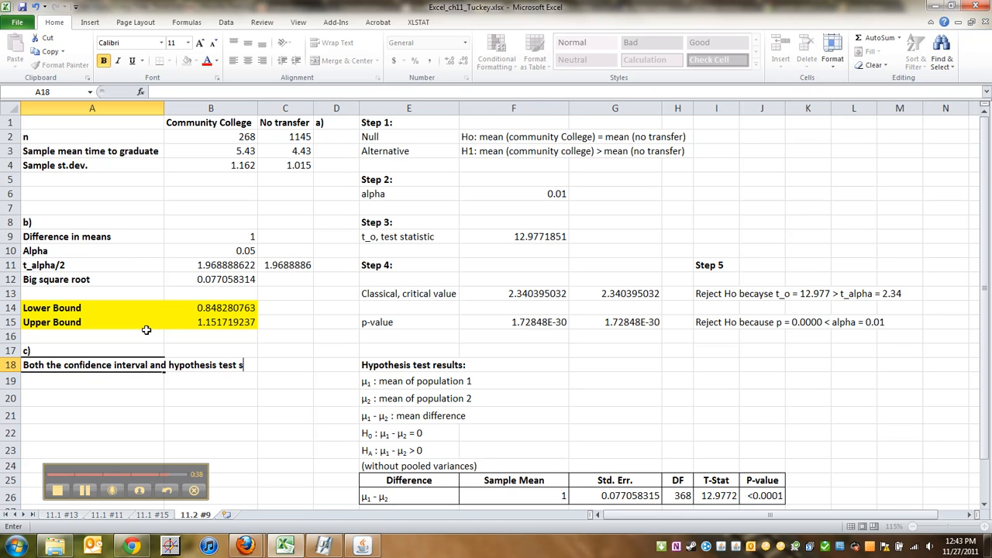
{"action": "type", "text": "upport the claim"}
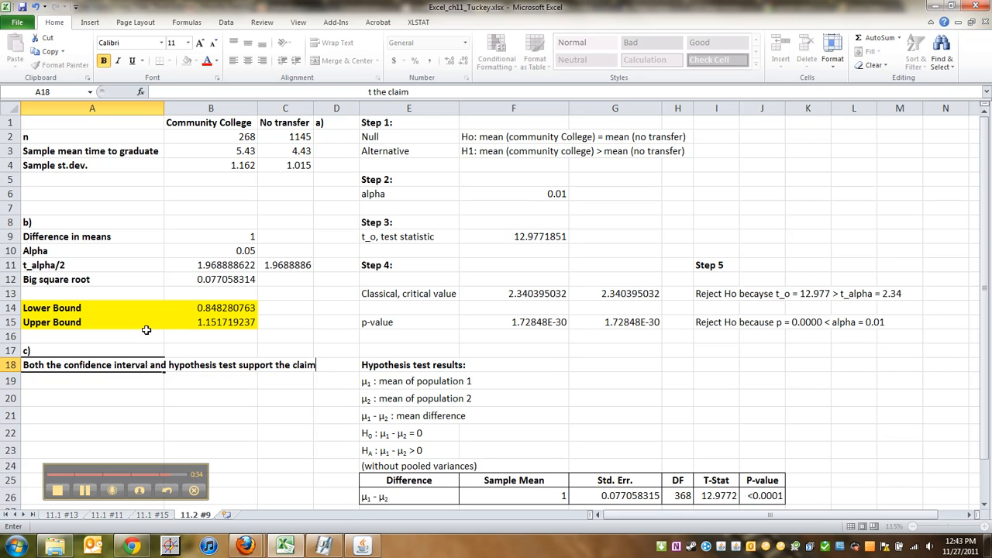
{"action": "key", "text": "Return"}
{"action": "left_click_drag", "start_coordinate": [209, 324], "coordinate": [200, 310]}
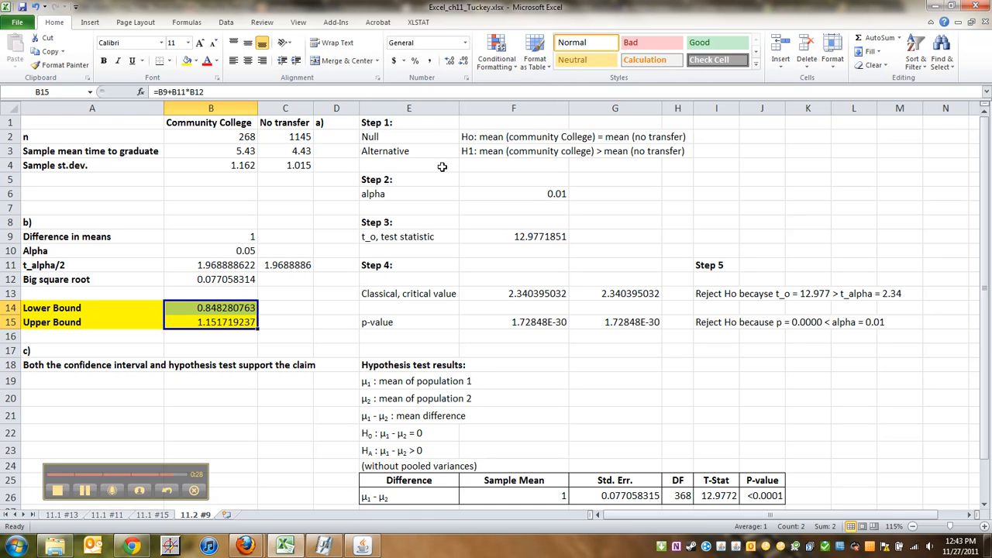
Step: Continue the part c) answer in A19 with "that it takes longer for community college student (probably because"
{"action": "left_click", "coordinate": [83, 384]}
{"action": "type", "text": "that it takes "}
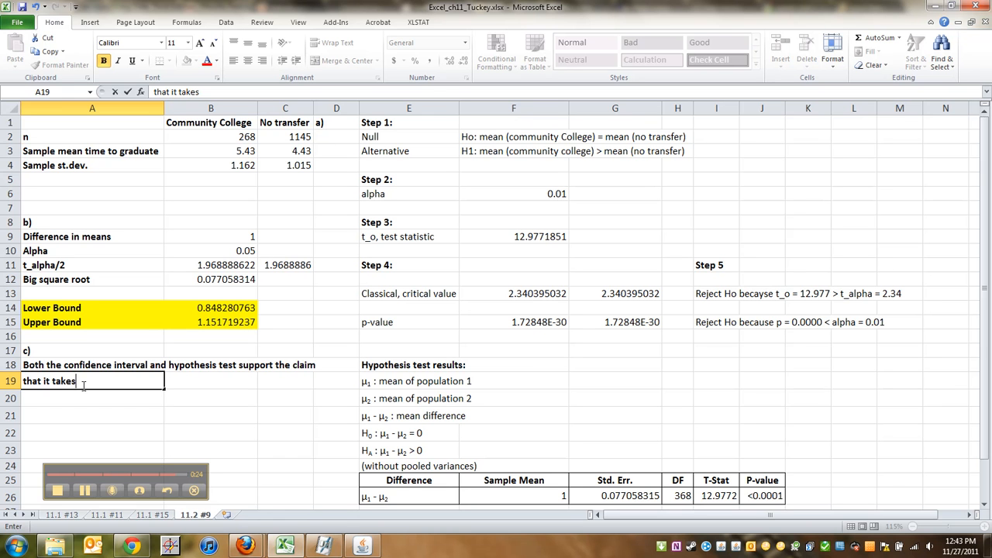
{"action": "type", "text": "clonger for community college student ("}
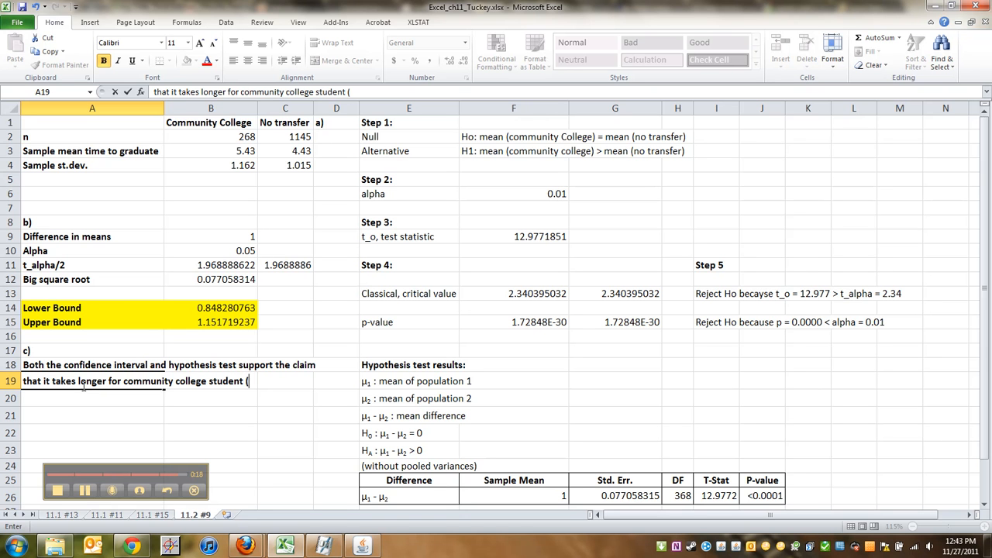
{"action": "type", "text": "probably because"}
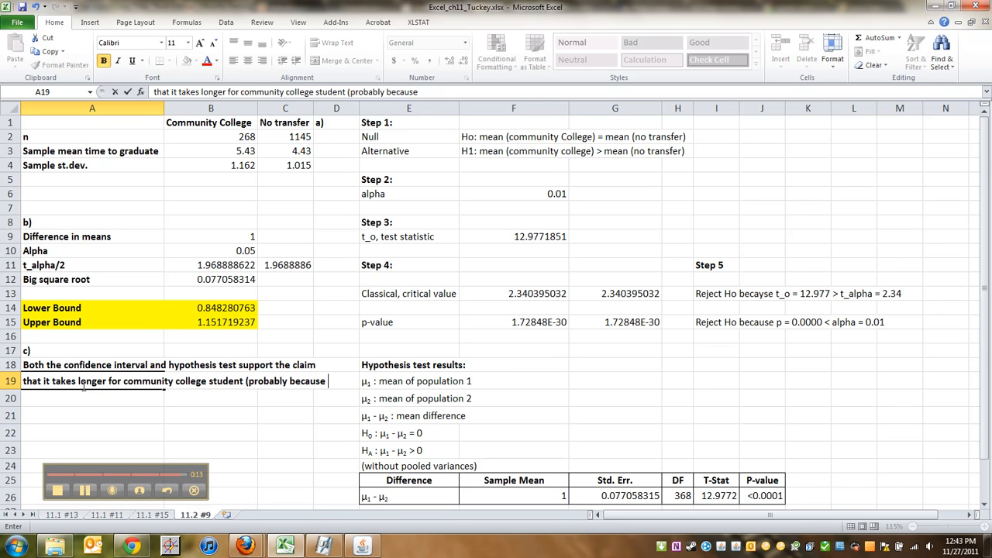
{"action": "key", "text": "Return"}
Step: Complete the part c) answer in A20 with "there are confounding variables, like jobs and work and kids)"
{"action": "type", "text": "there"}
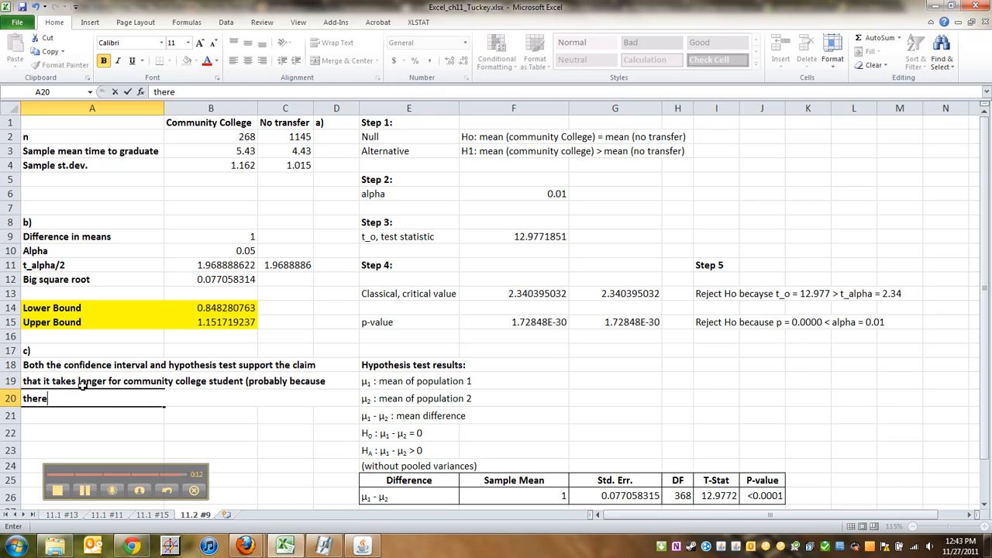
{"action": "type", "text": " are confounding variables, like jobs"}
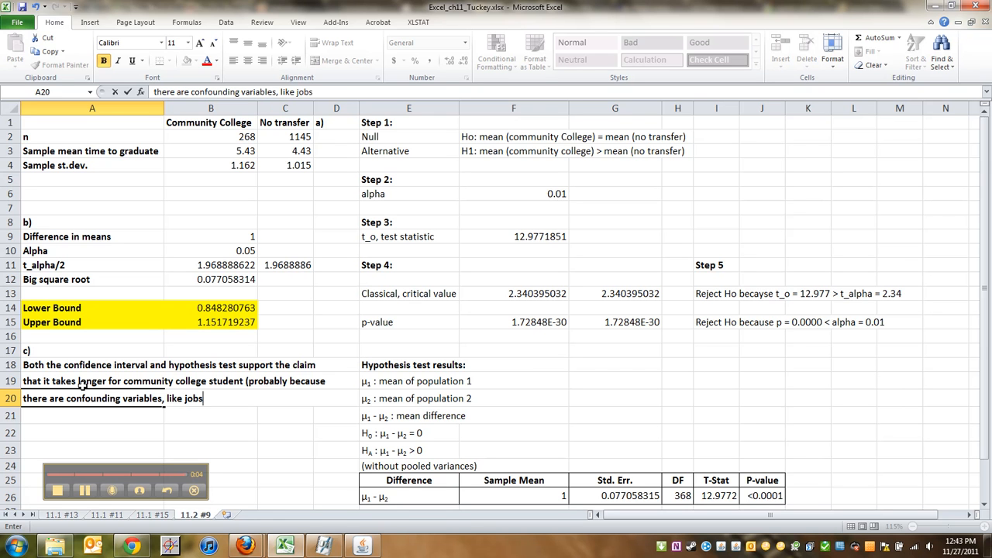
{"action": "type", "text": " and work and"}
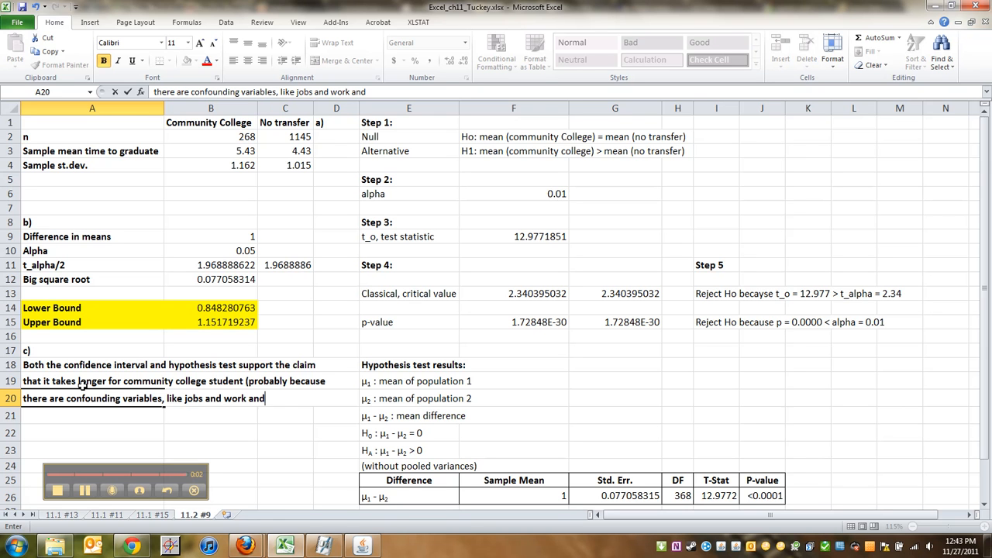
{"action": "type", "text": " kids)"}
{"action": "key", "text": "Return"}
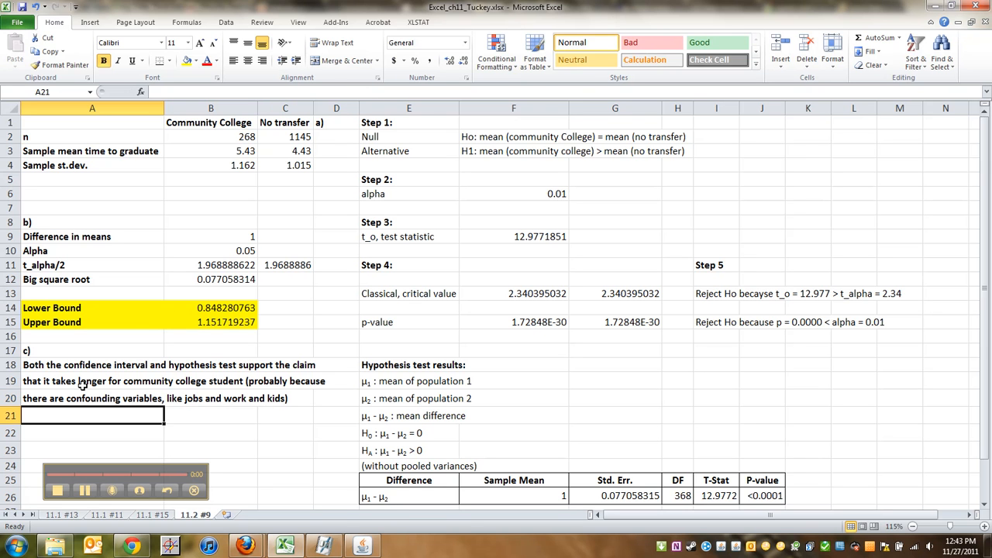